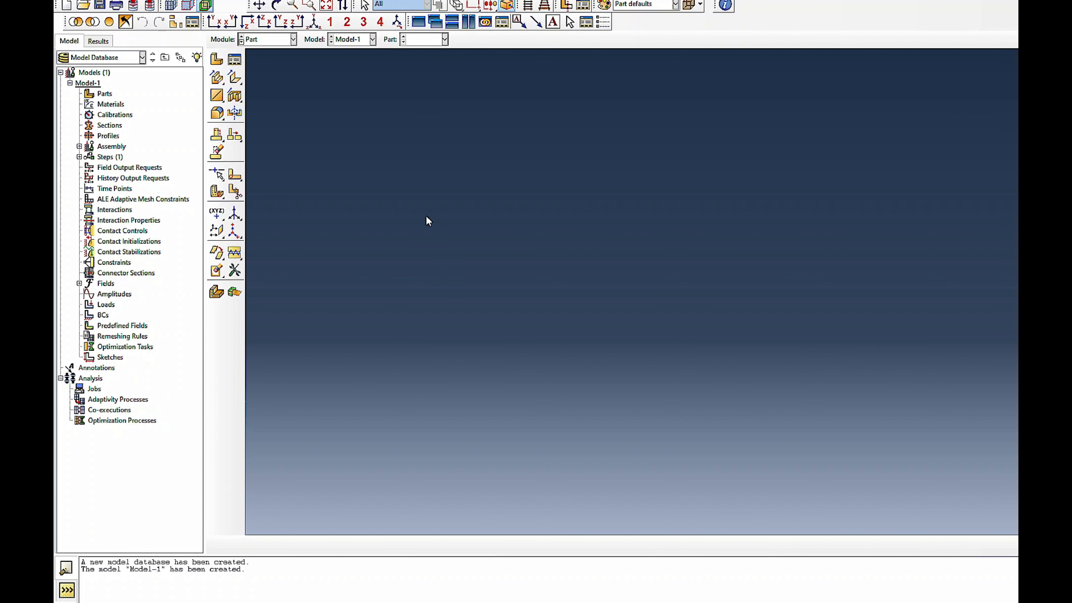
- Start a new 2D planar, discrete rigid wire part with an approximate size of 200
left_click(216, 59)
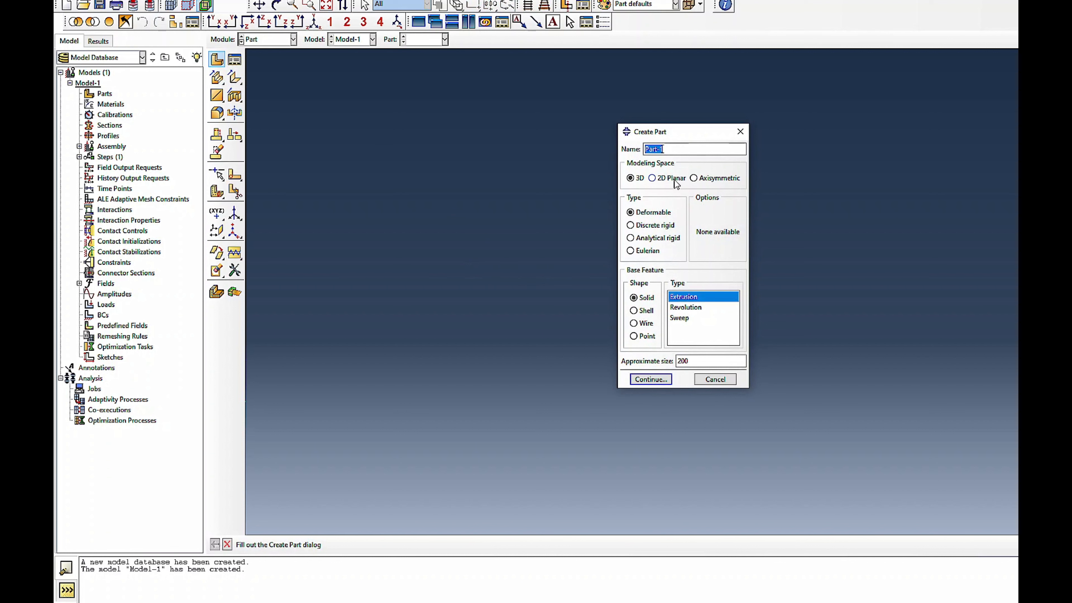
left_click(652, 178)
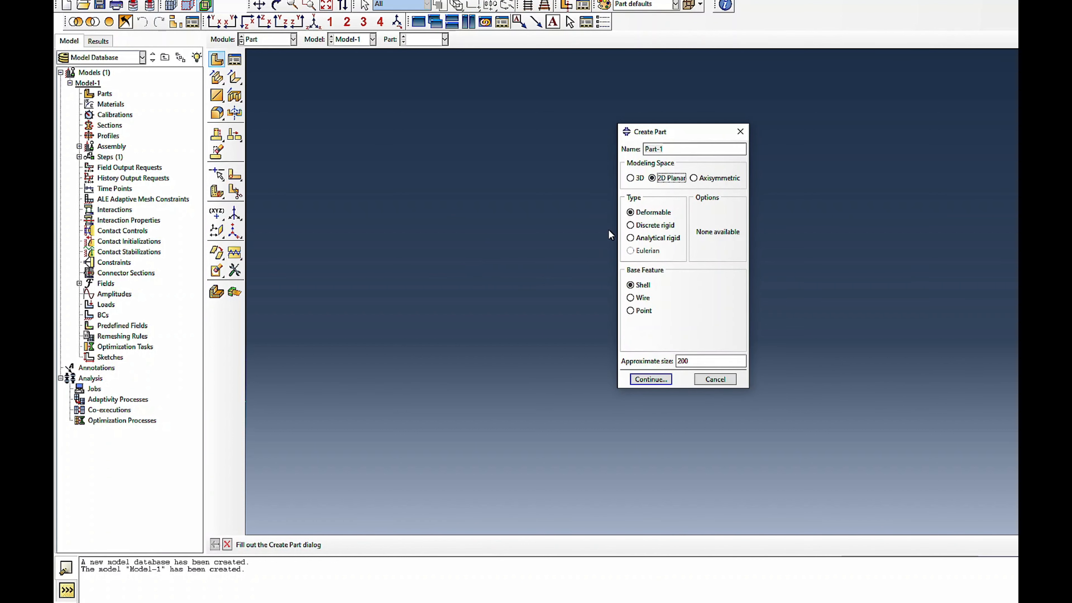
left_click(642, 227)
left_click(651, 379)
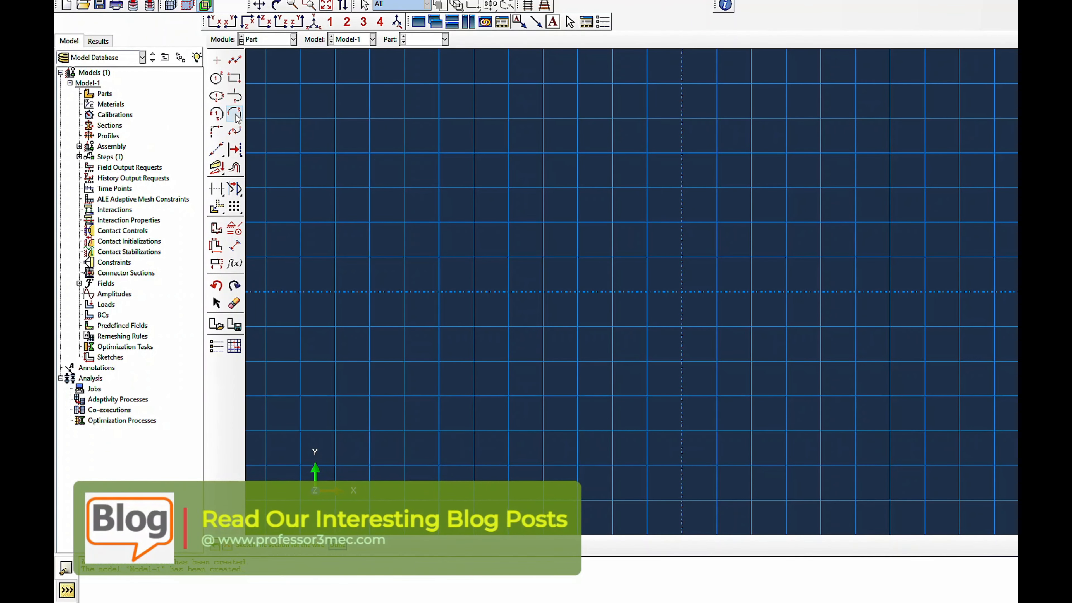
- Sketch a downward-bulging three-point arc from about (-30, 20) to (0, 5)
left_click(236, 114)
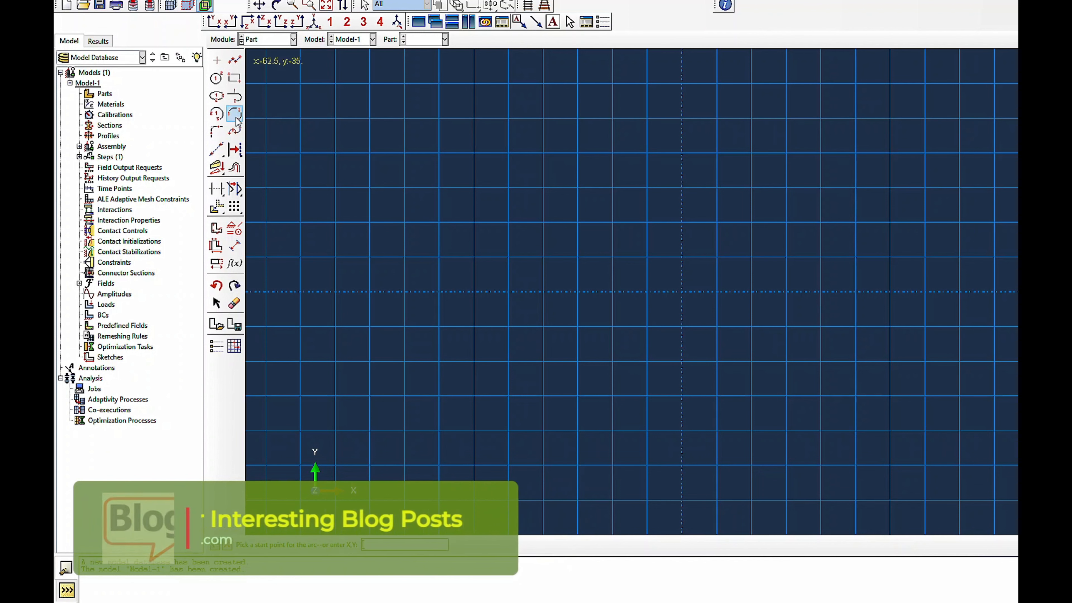
left_click(473, 152)
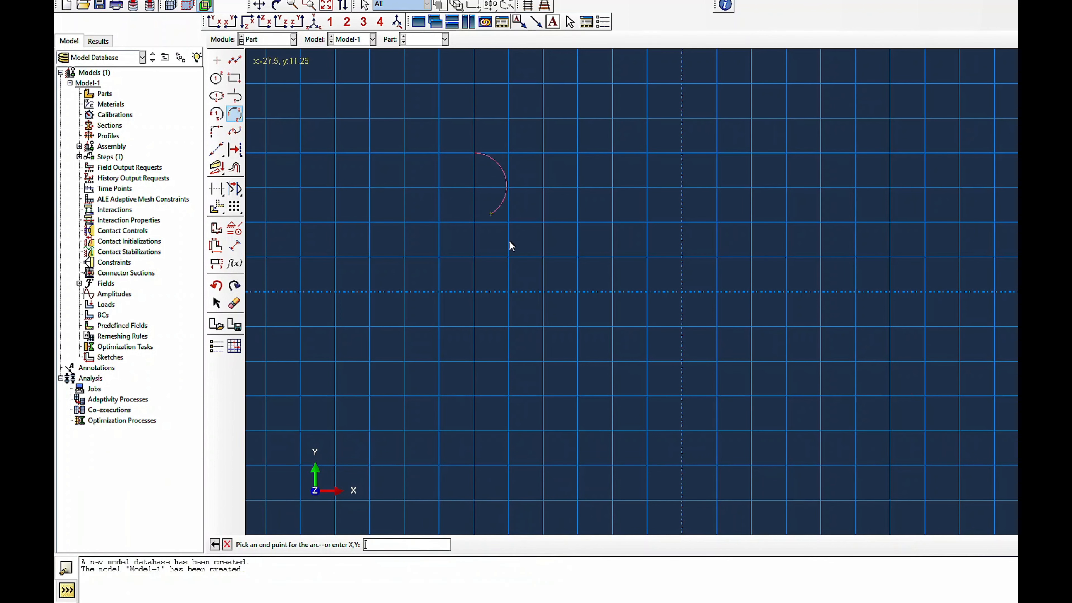
left_click(678, 262)
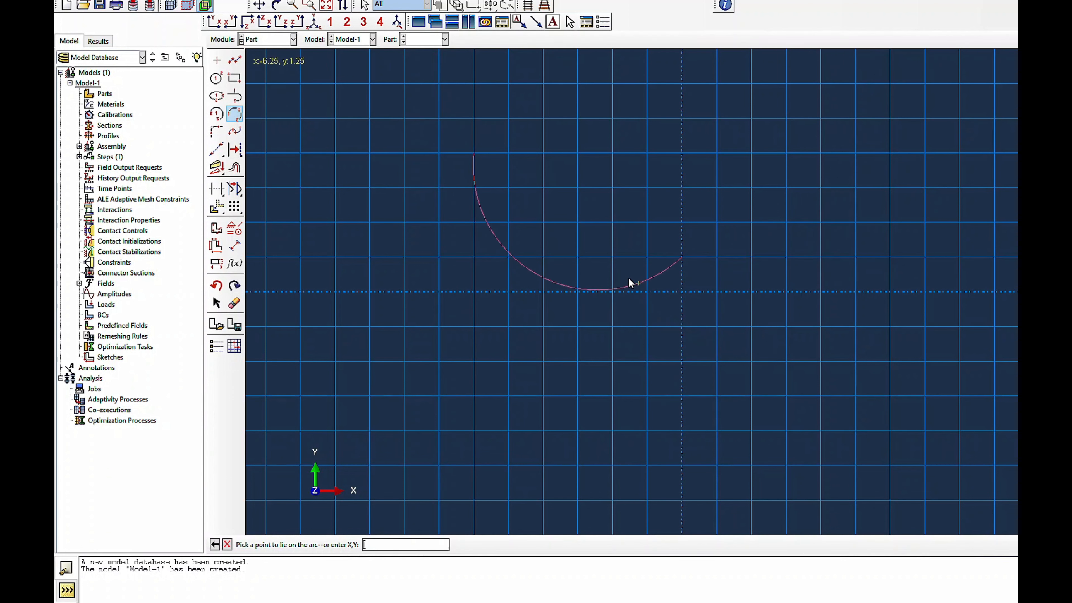
left_click(627, 276)
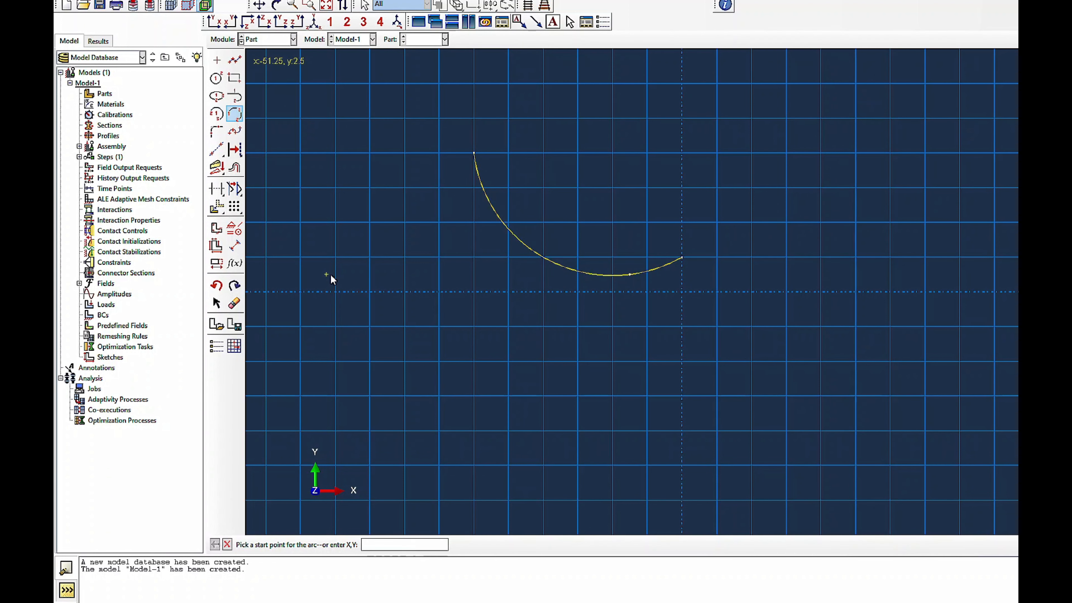
- Sketch a second three-point arc from the first arc's lower end to about (10, 15), passing through about (7.5, 13.75)
left_click(682, 257)
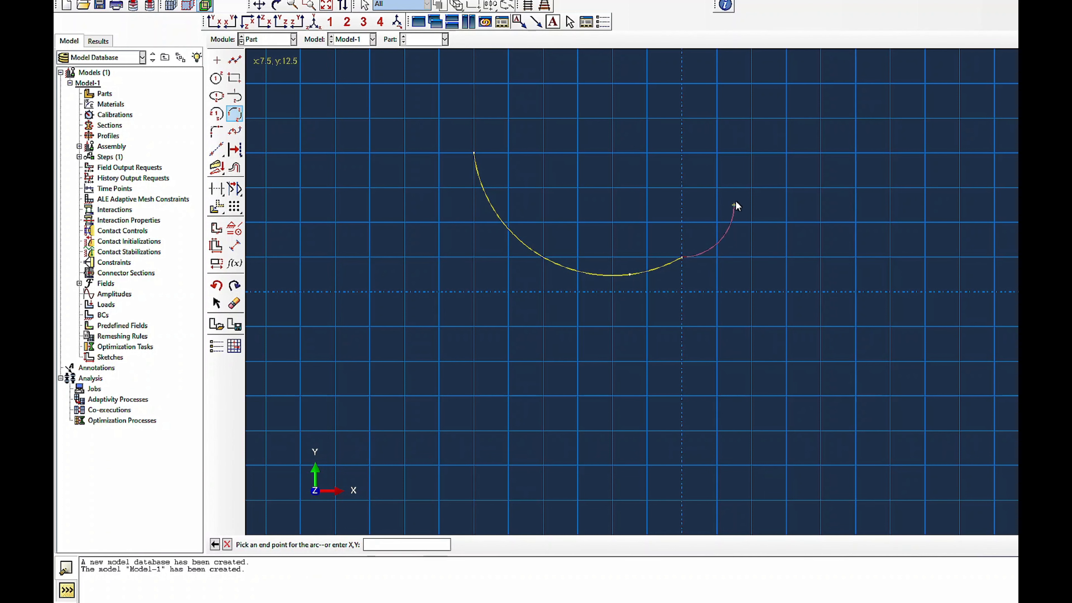
left_click(752, 188)
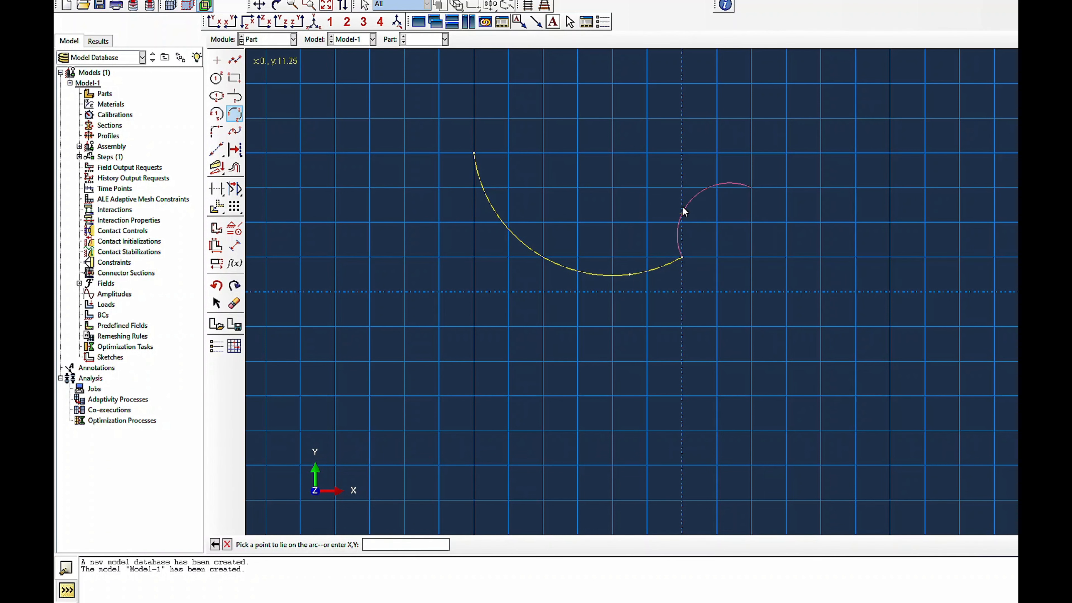
left_click(715, 225)
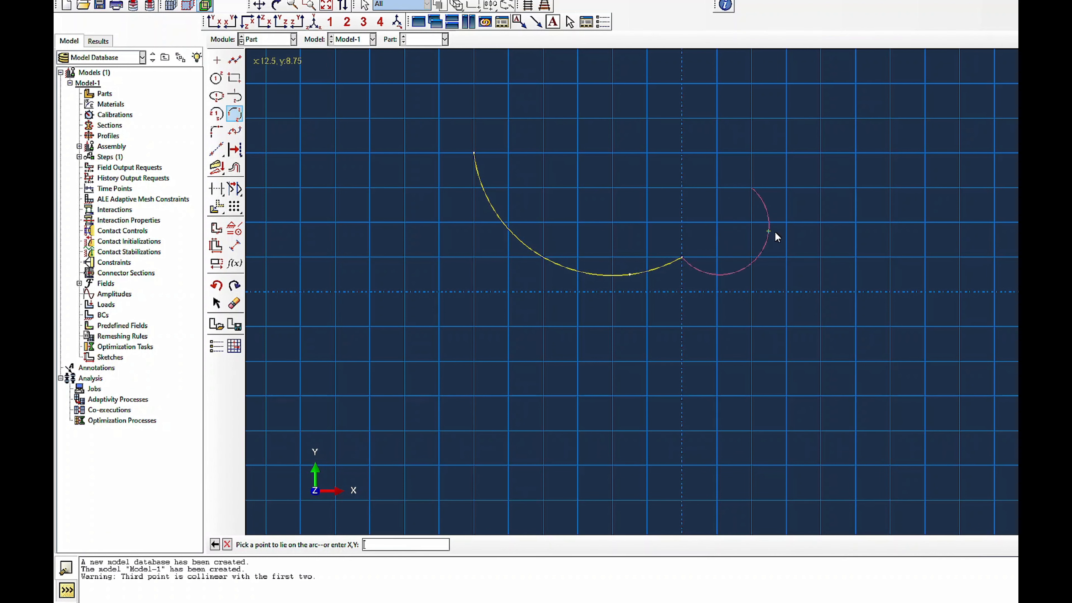
left_click(718, 221)
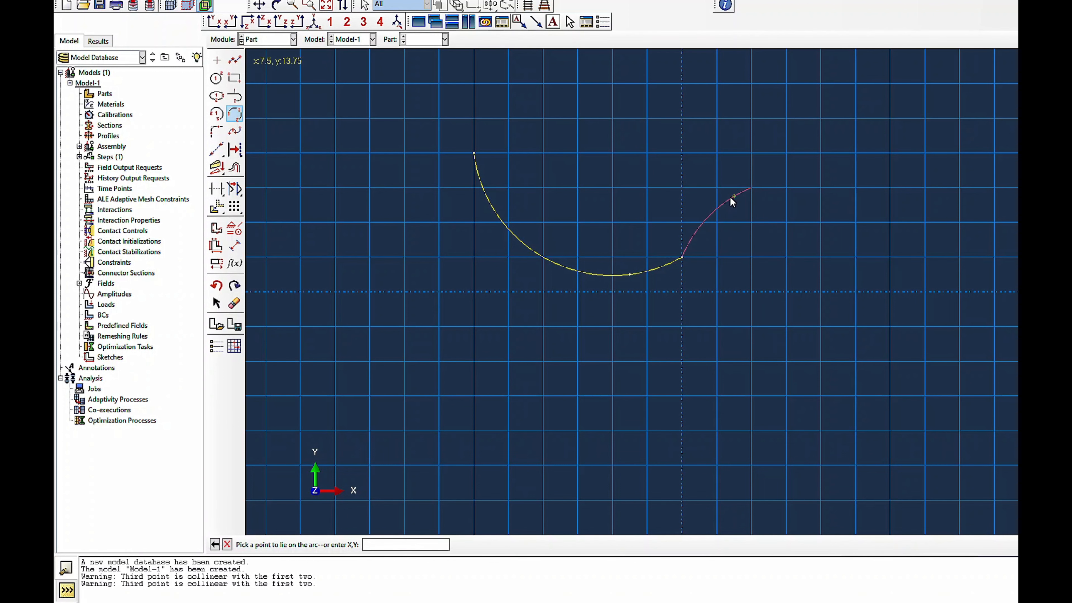
left_click(732, 197)
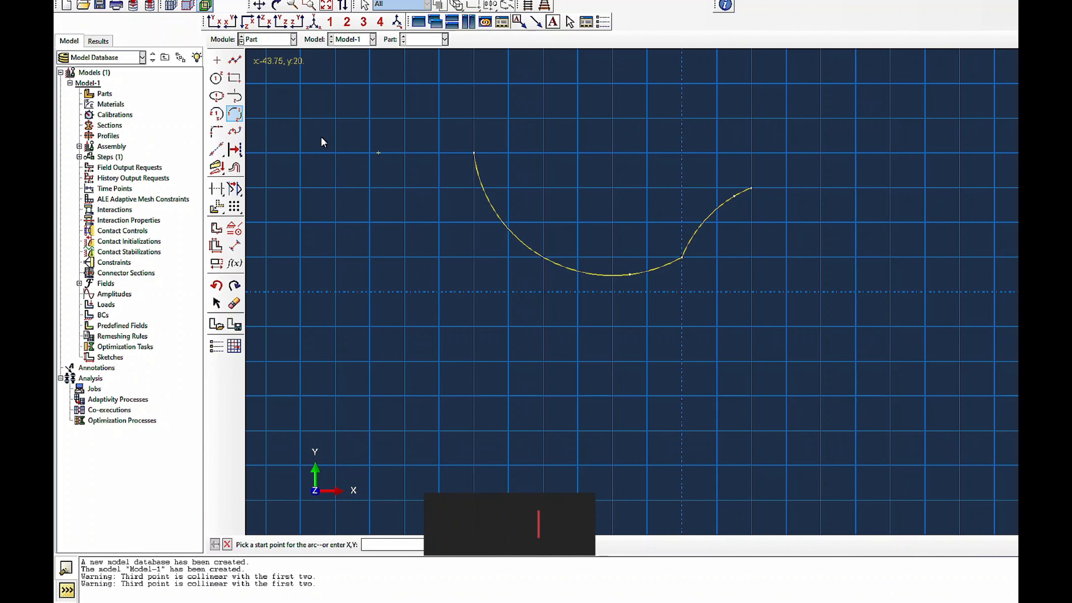
- Sketch a third three-point arc from the second arc's upper end to about (20, 23.75) and finish the wire sketch
left_click(235, 117)
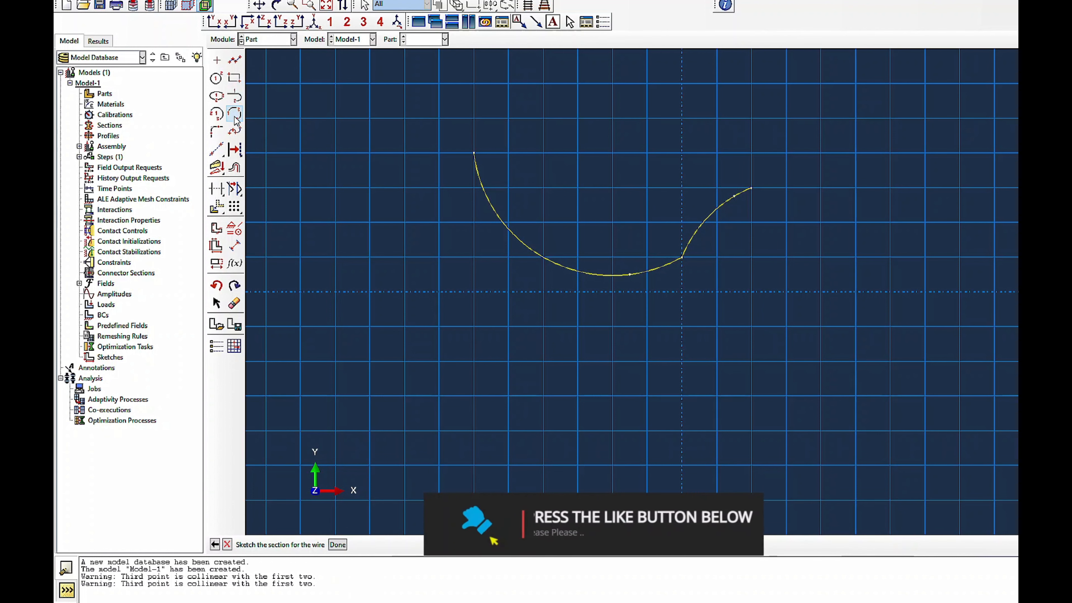
left_click(235, 114)
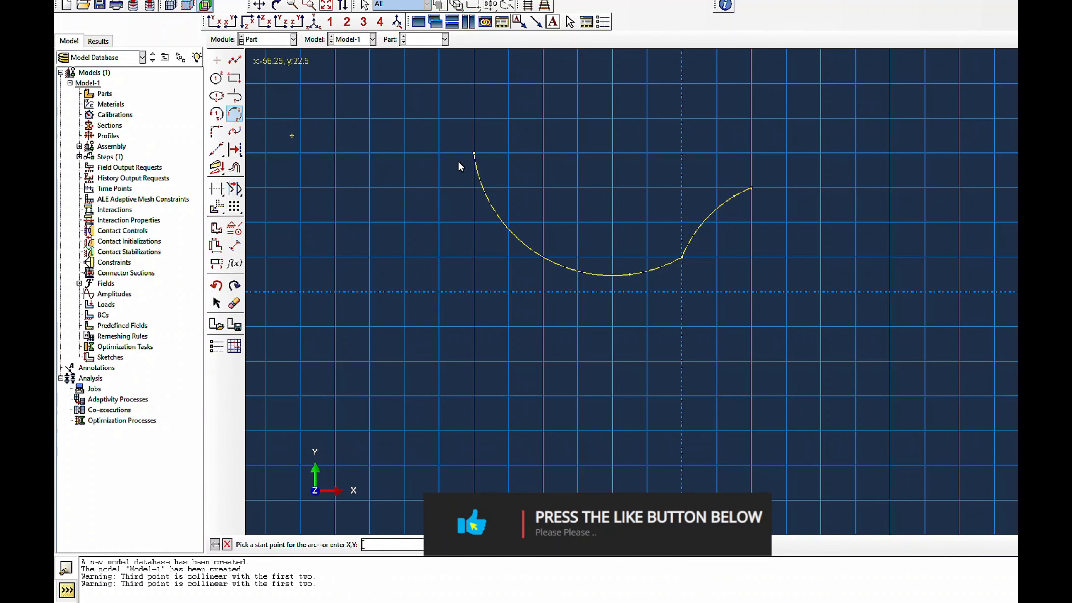
left_click(751, 188)
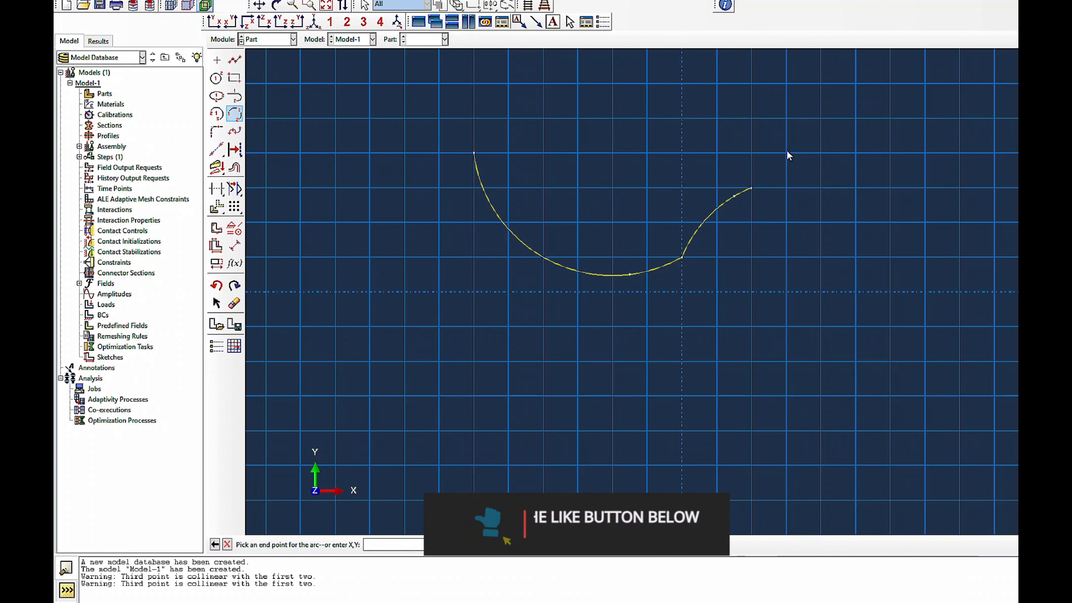
left_click(818, 125)
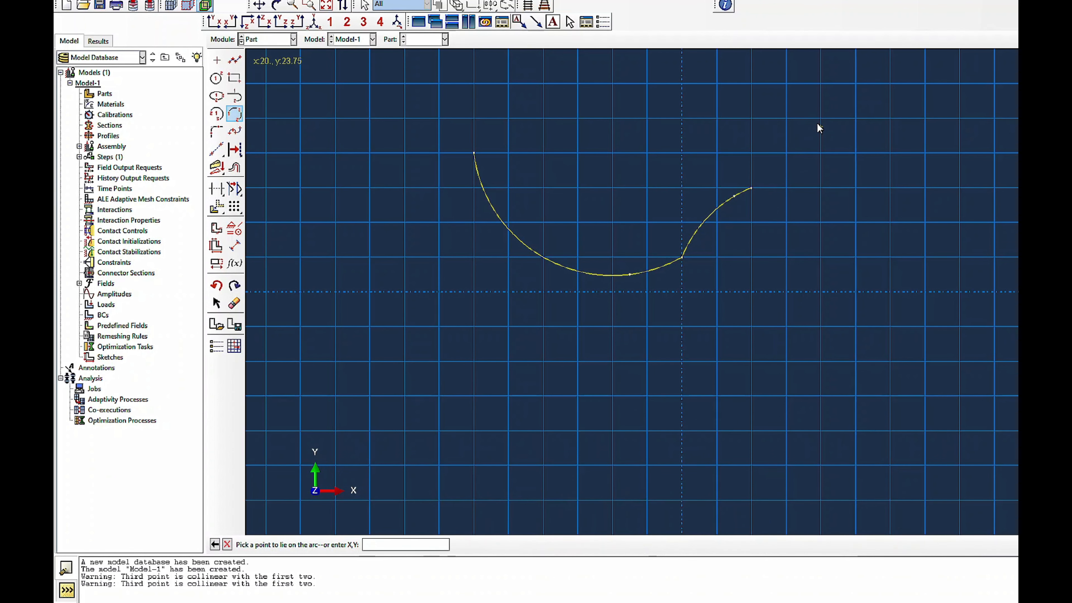
left_click(804, 154)
middle_click(775, 181)
middle_click(461, 408)
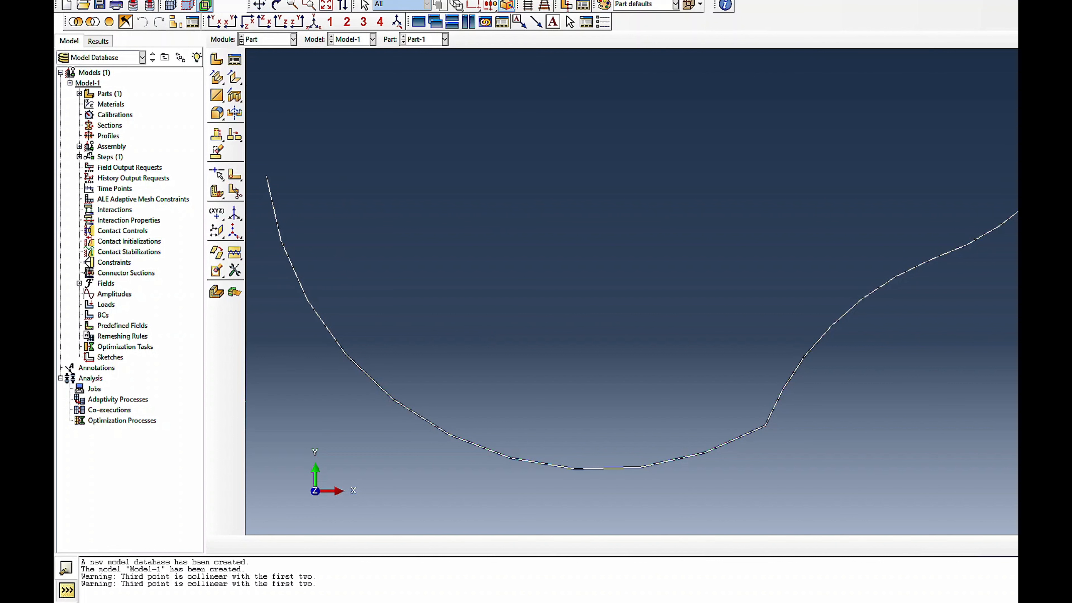
- Assign a reference point to the rigid wire part at the centre of its large arc
left_click(256, 0)
left_click(267, 11)
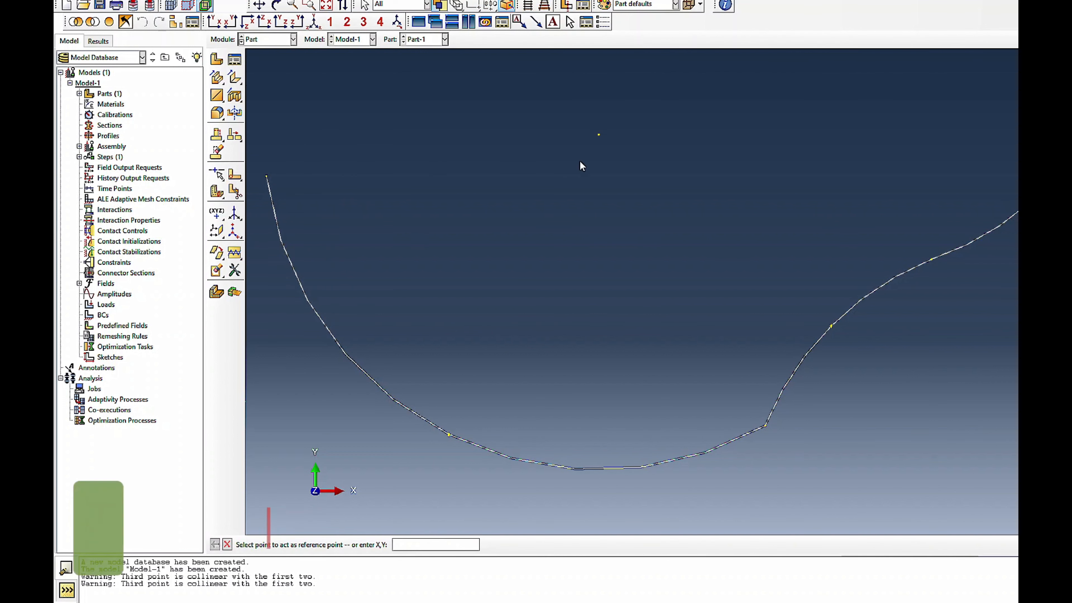
left_click(599, 135)
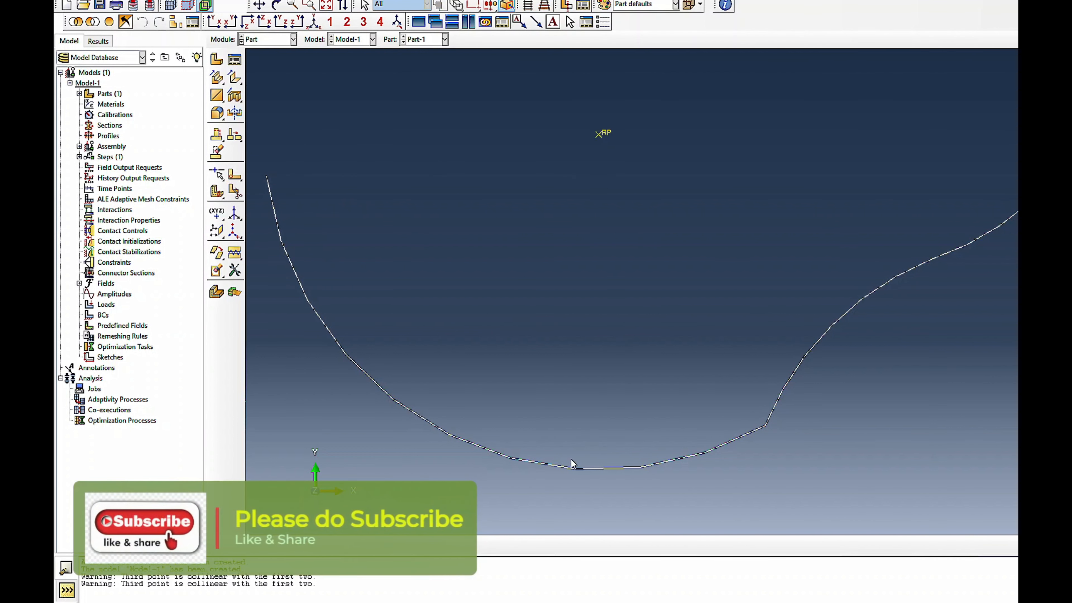
- Start a second part as a 2D planar, deformable shell with an approximate size of 200
left_click(255, 41)
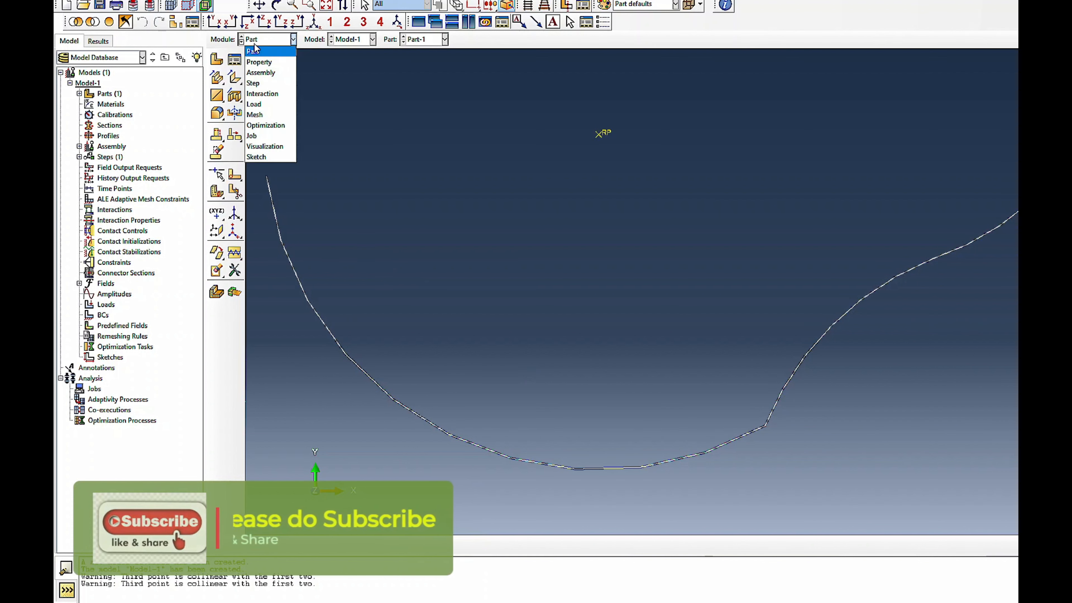
left_click(254, 50)
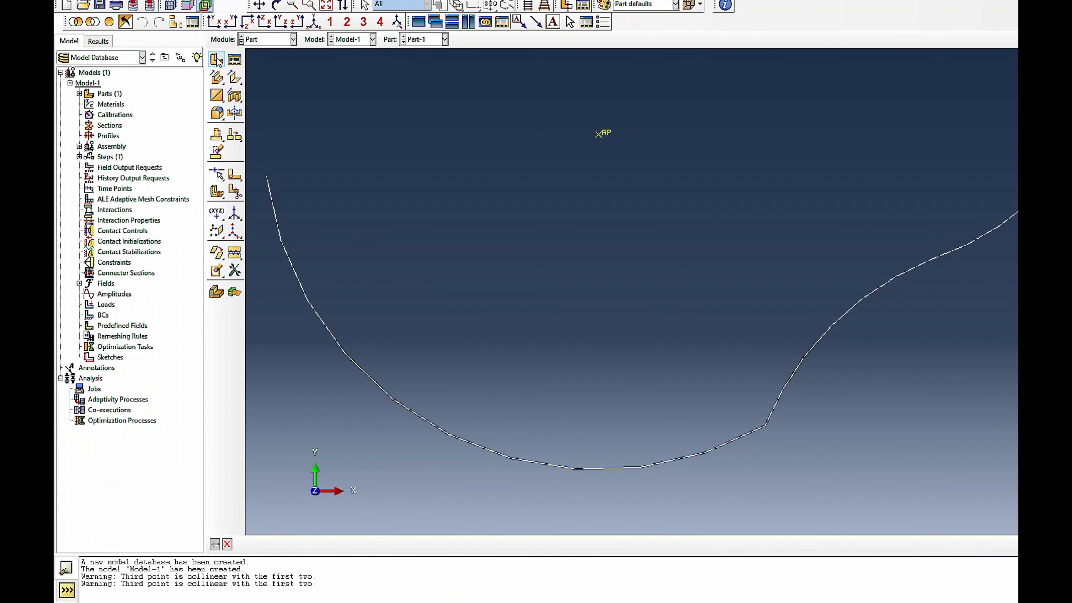
left_click(217, 60)
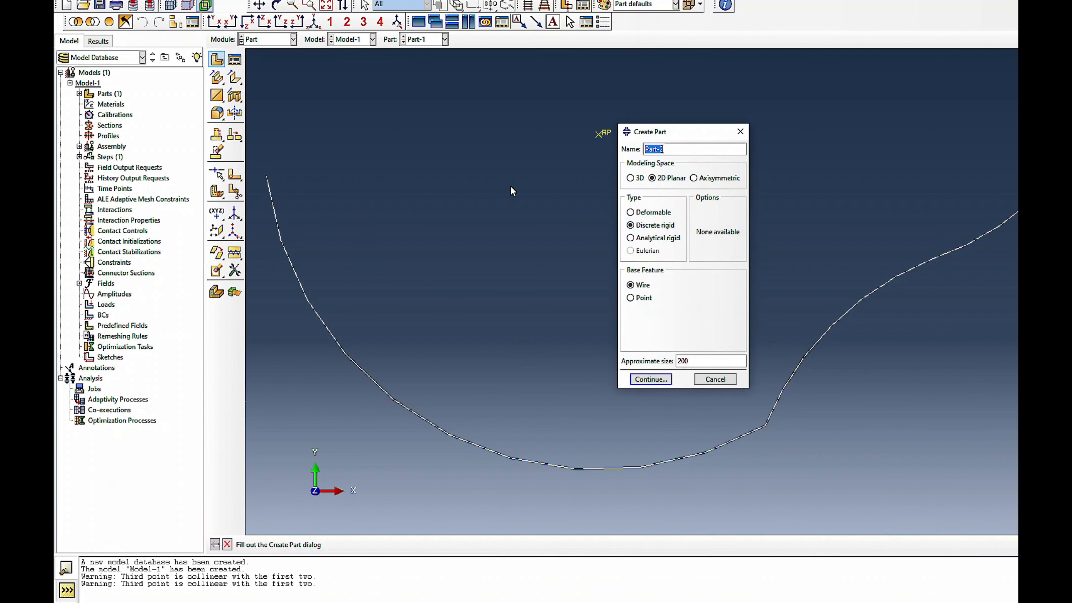
left_click(644, 214)
left_click(651, 379)
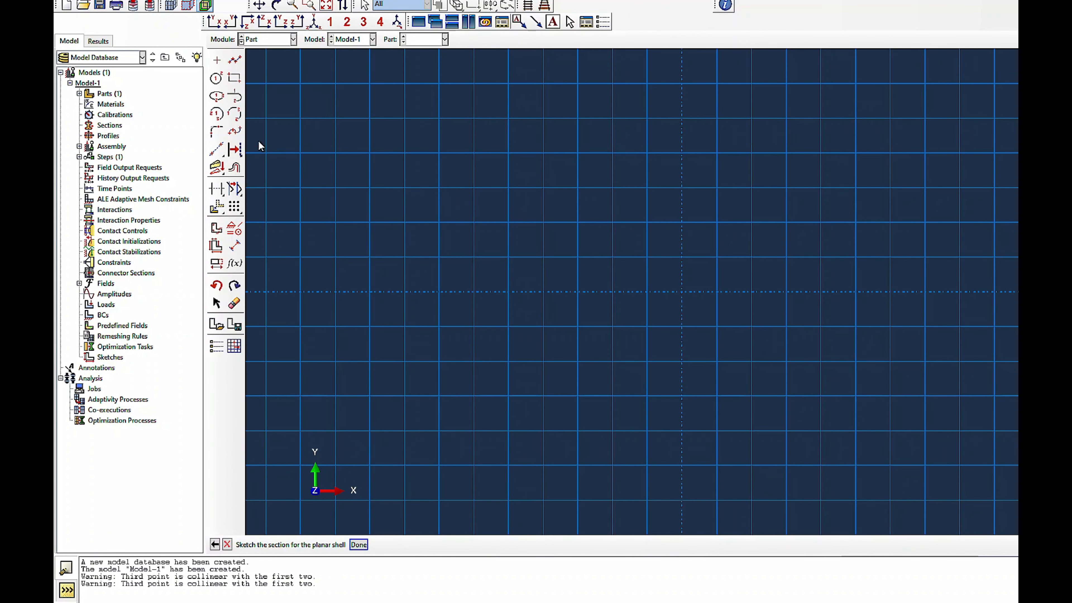
- Sketch a rectangle from about (-40, 0) to (55, -30) and finish the planar shell section
left_click(235, 78)
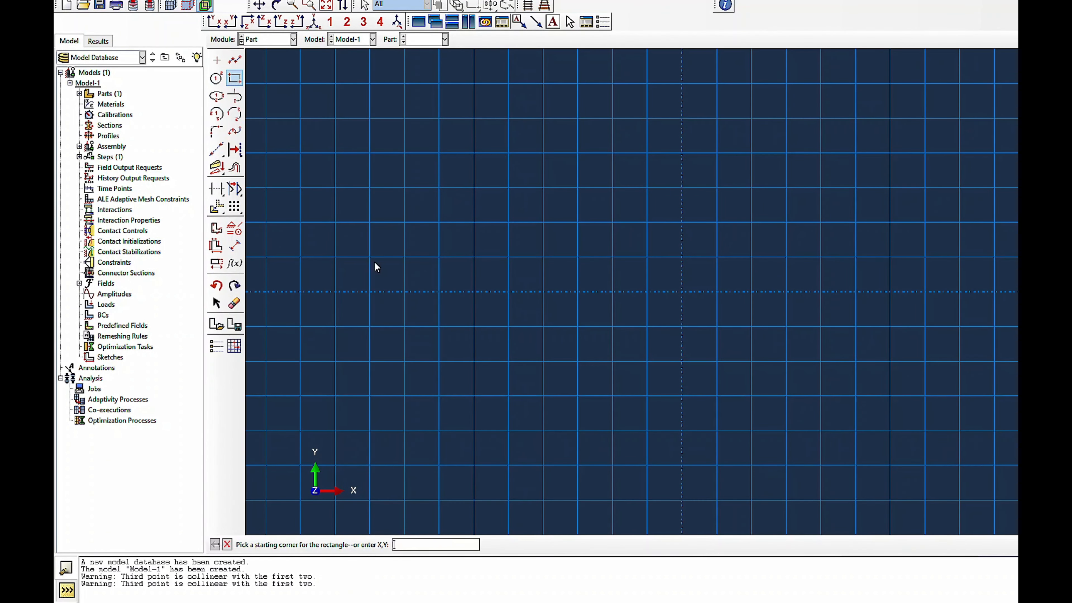
left_click(406, 292)
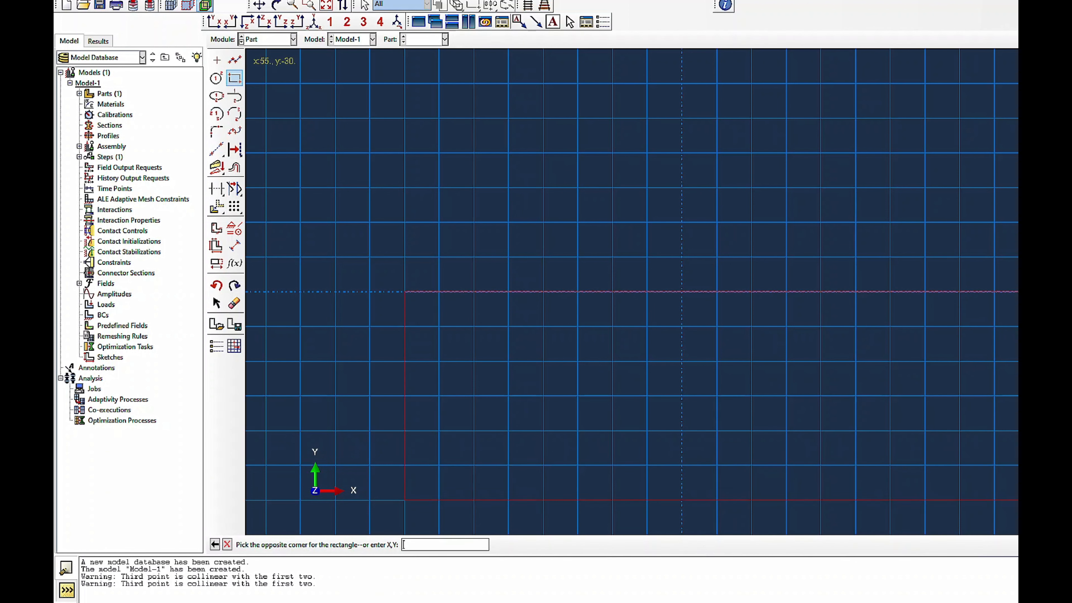
left_click(1064, 500)
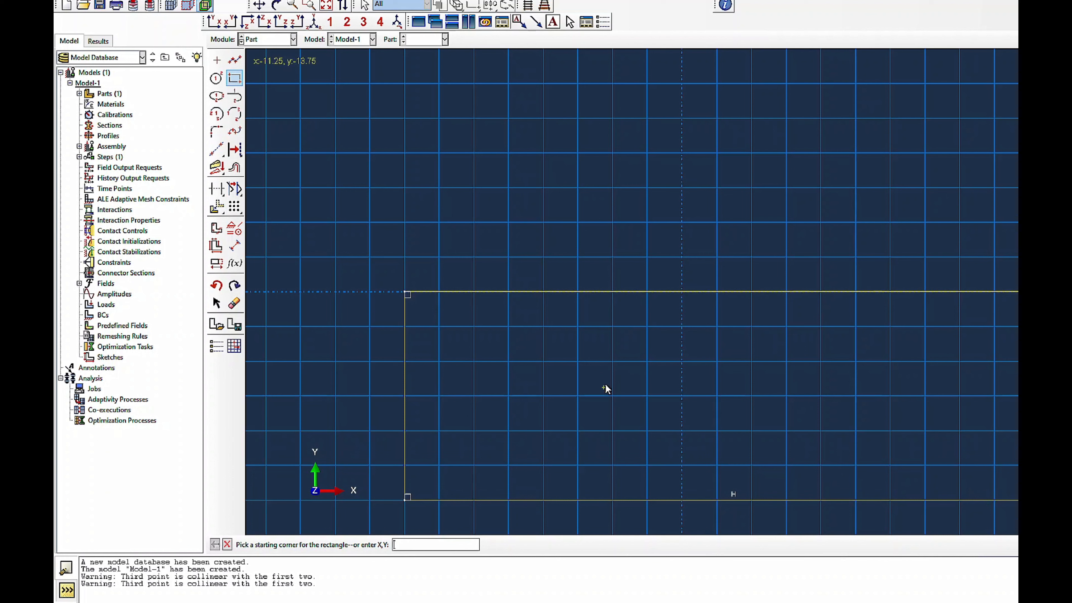
left_click(226, 546)
left_click(360, 547)
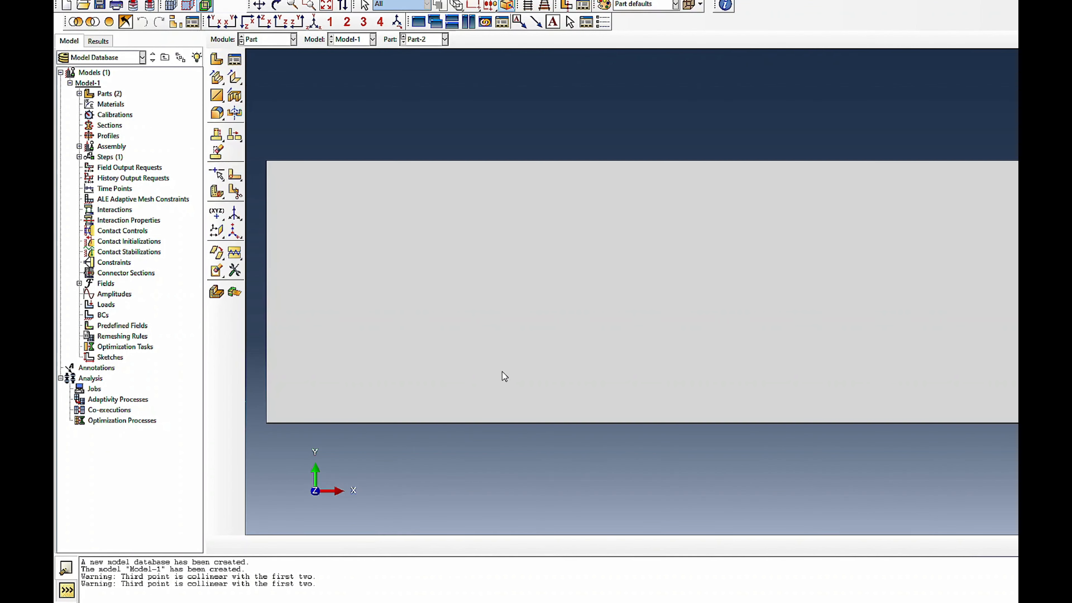
- In the Property module, create a material with isotropic elasticity, Young's modulus 2100000 and Poisson's ratio 0.3
left_click(257, 40)
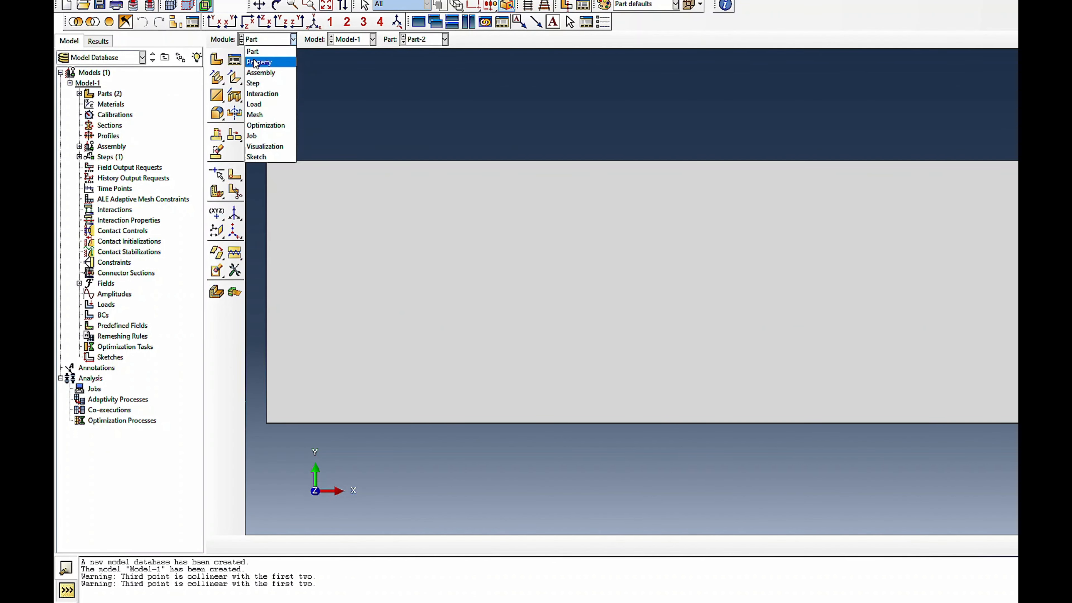
left_click(254, 59)
left_click(216, 59)
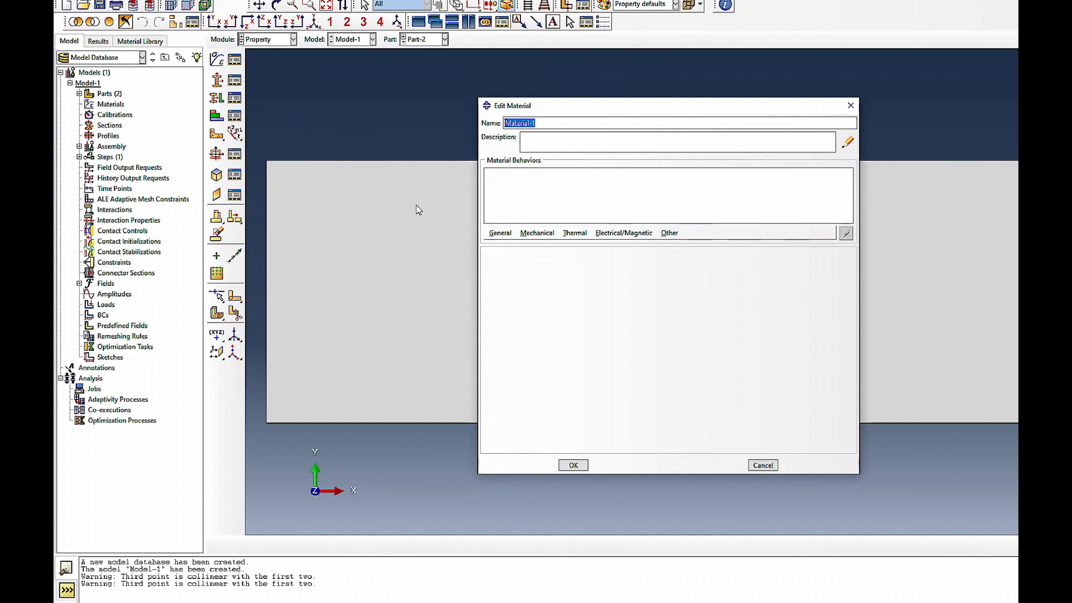
left_click(525, 238)
mouse_move(539, 249)
left_click(703, 248)
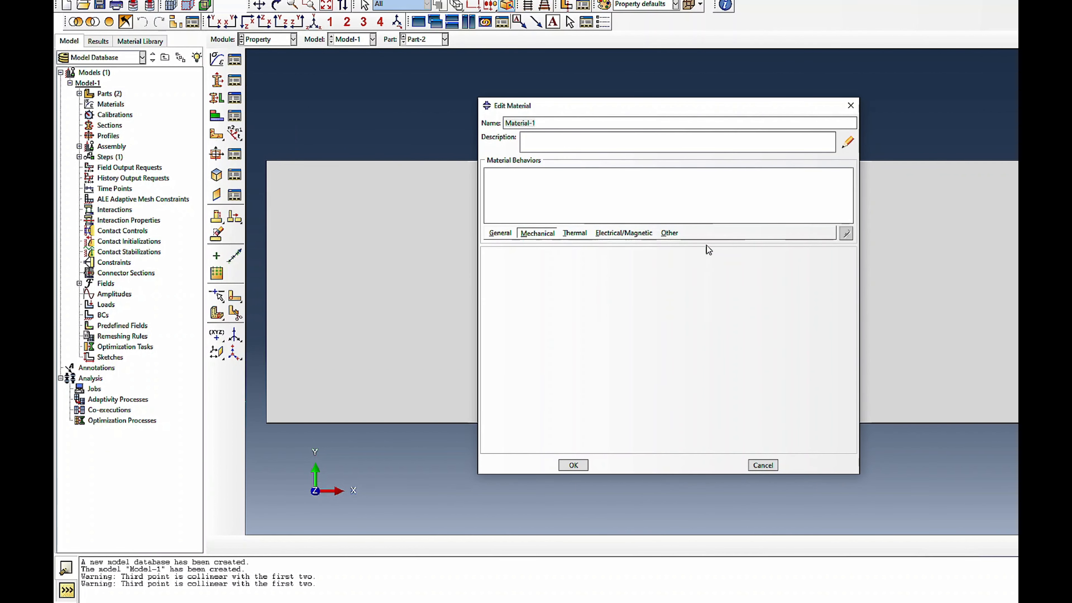
left_click(520, 384)
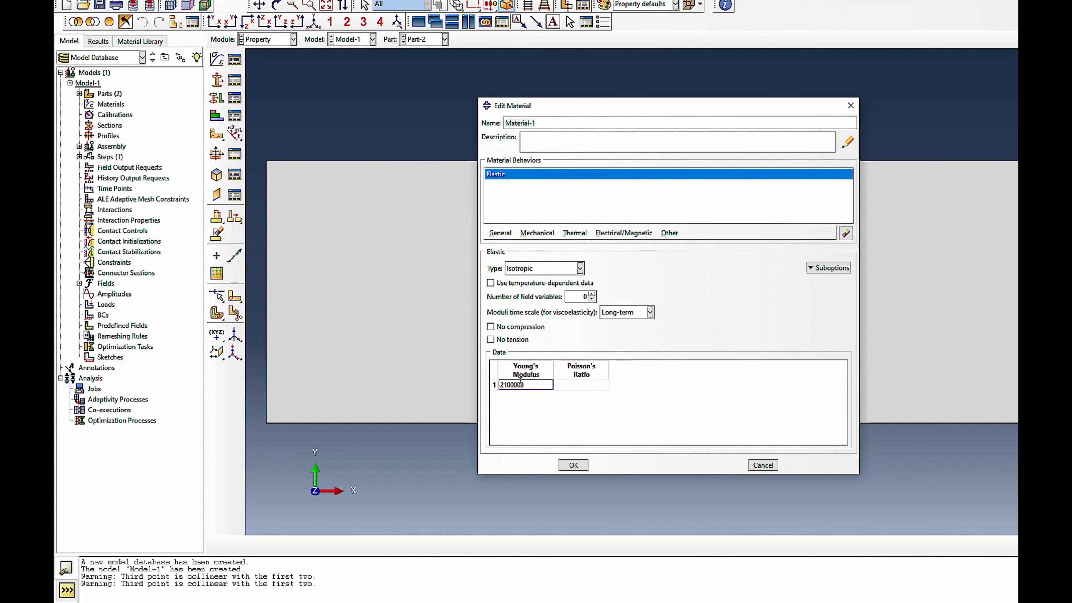
left_click(588, 383)
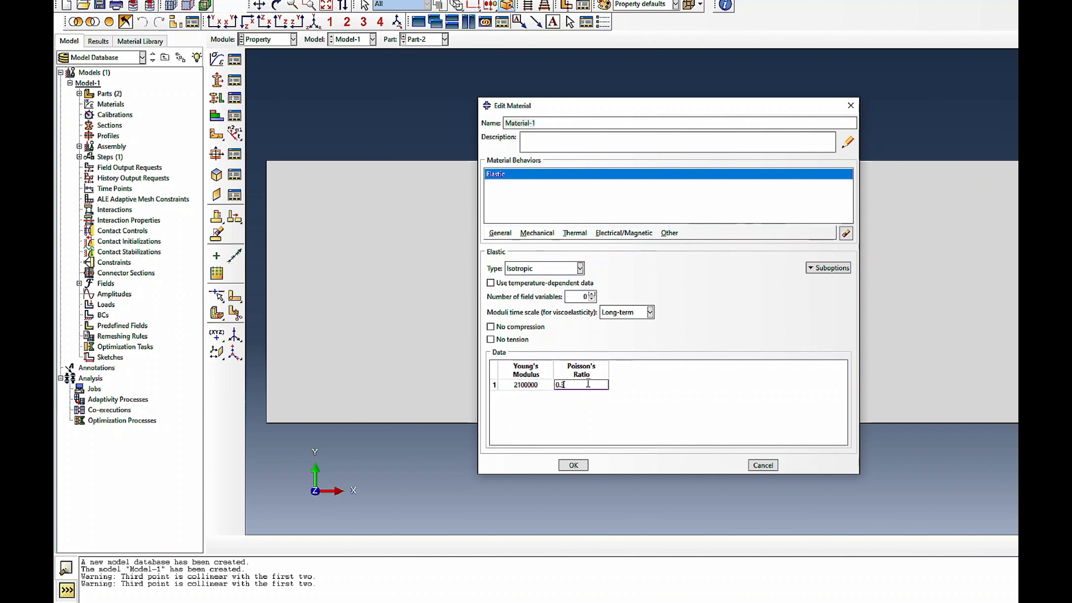
- Add a uniform mass density of 7.8e-6 to the material
left_click(500, 233)
left_click(507, 244)
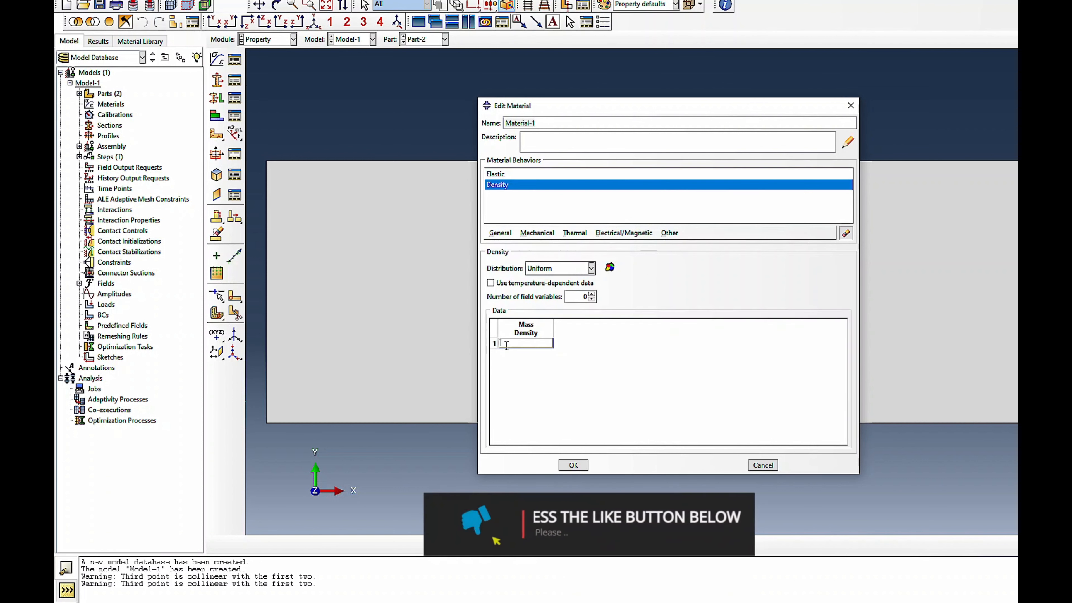
type("7.8e-6")
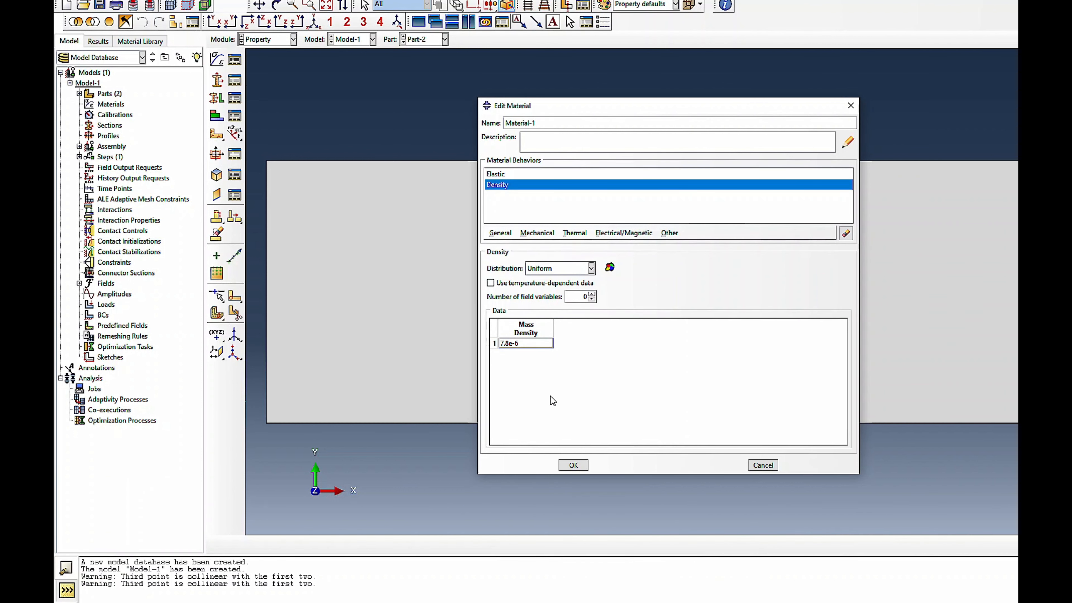
key("Return")
- Add isotropic plasticity to the material with yield stress 70 at plastic strain 0 and 500 at plastic strain 10, and finish the material
left_click(537, 233)
mouse_move(591, 256)
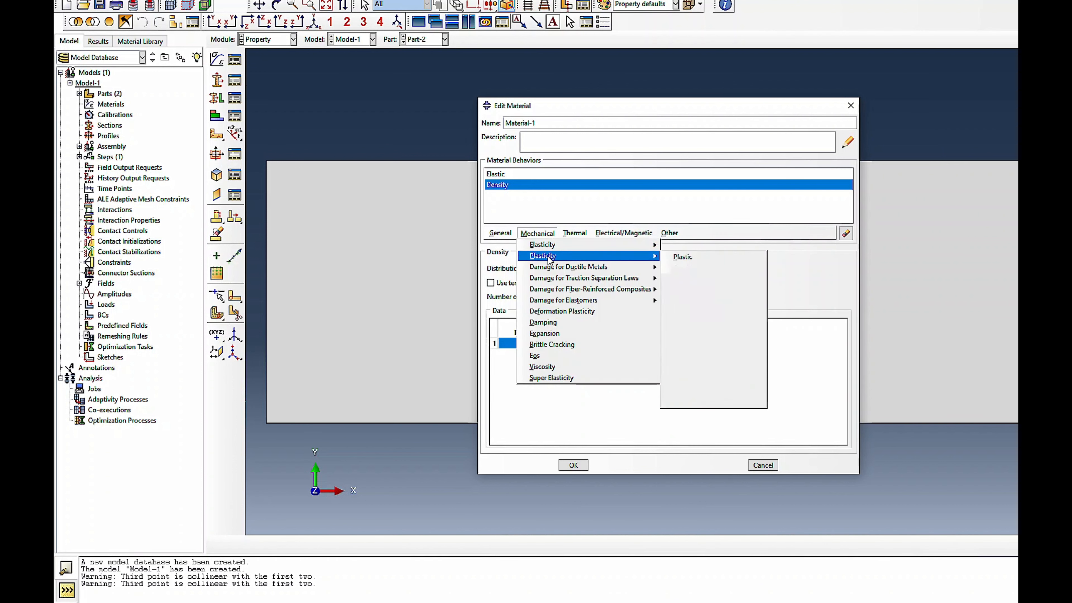
left_click(679, 257)
left_click(531, 357)
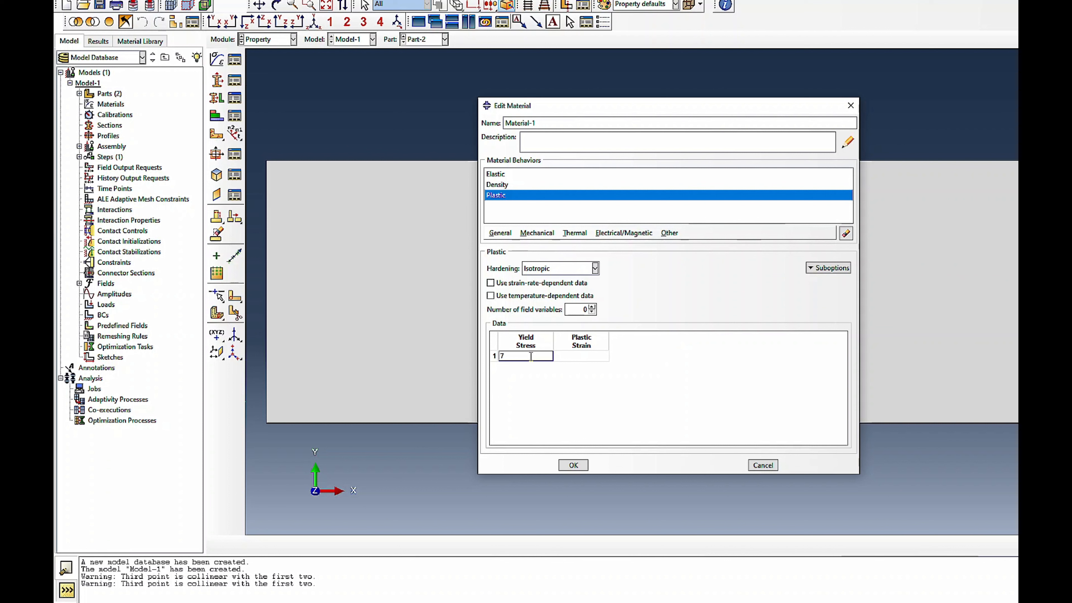
type("70")
key("Tab")
type("0.")
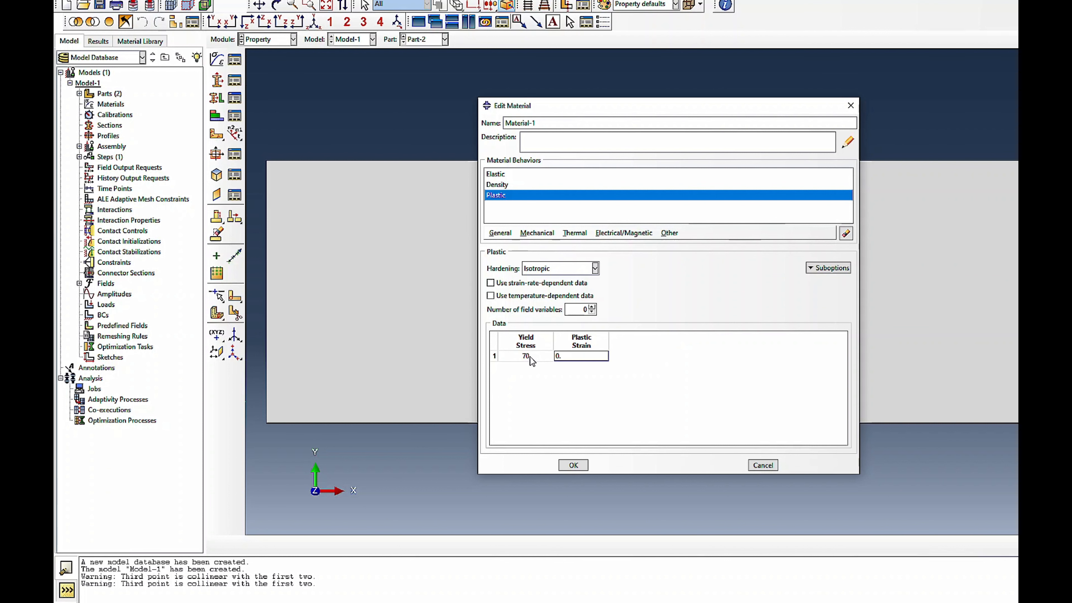
key("Tab")
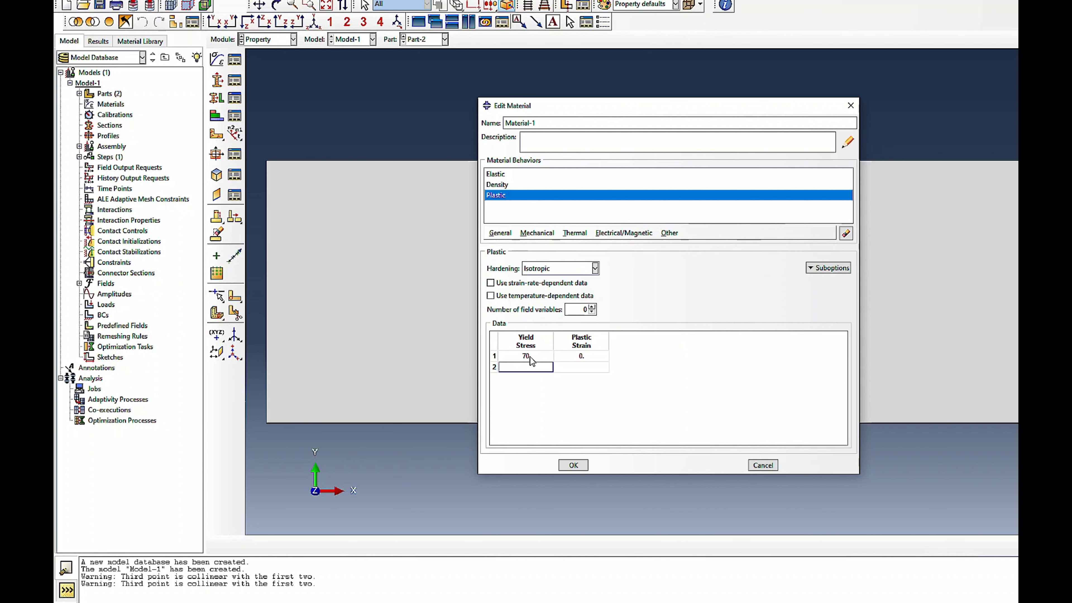
type("500")
key("Tab")
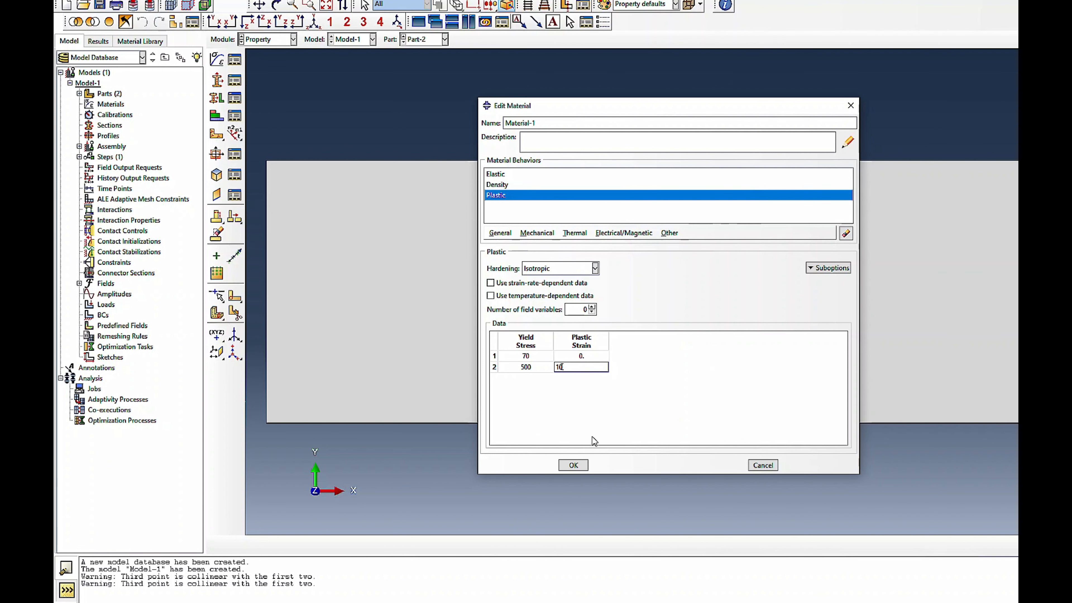
left_click(584, 466)
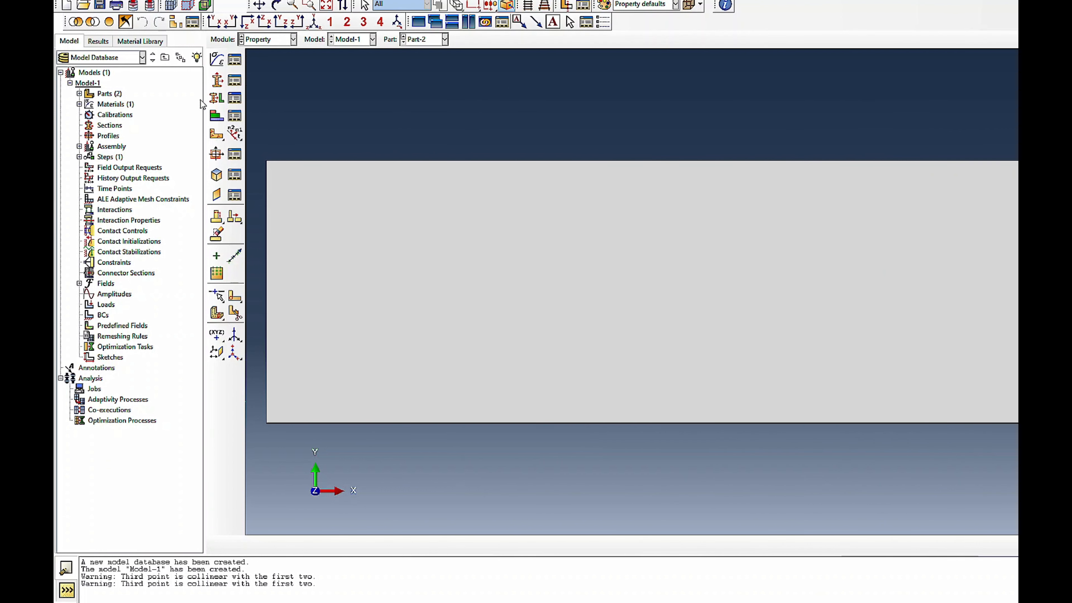
- Create a solid, homogeneous section that uses Material-1
left_click(217, 80)
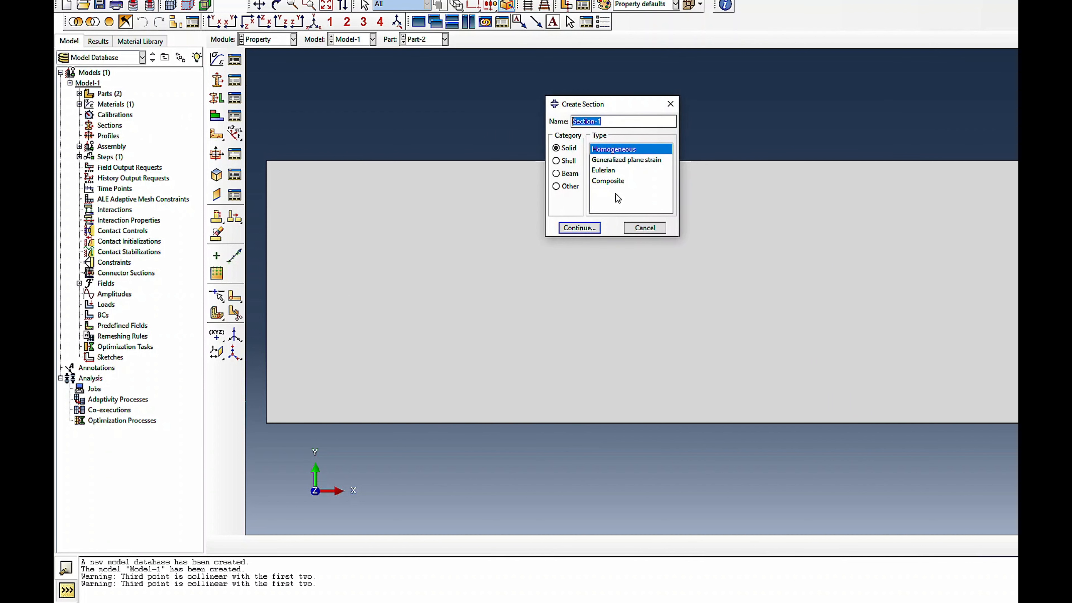
left_click(572, 228)
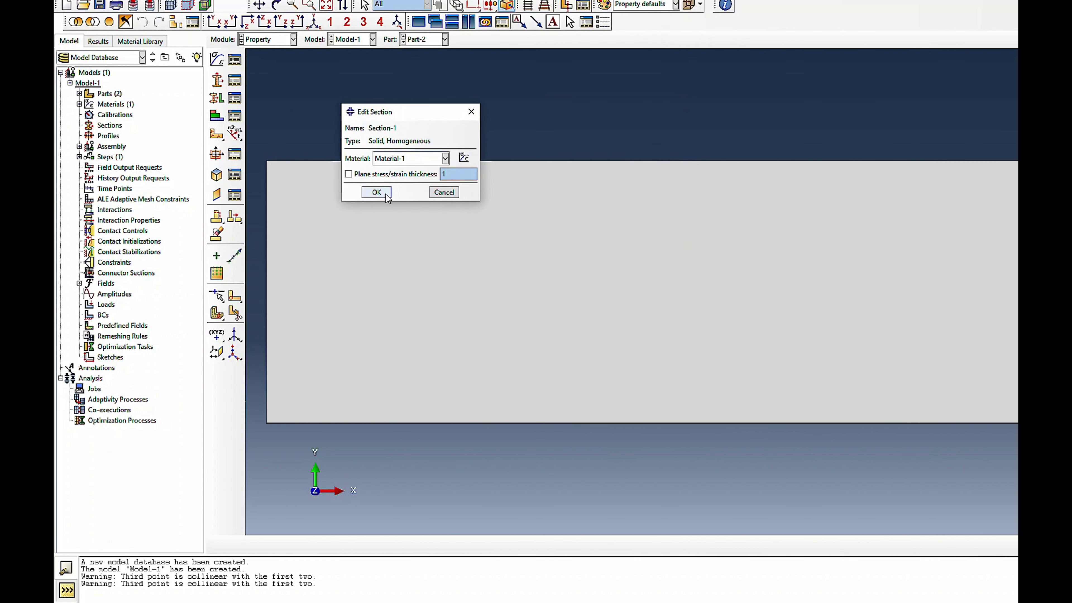
left_click(376, 192)
- Assign the solid homogeneous section to the whole rectangular part
left_click(216, 95)
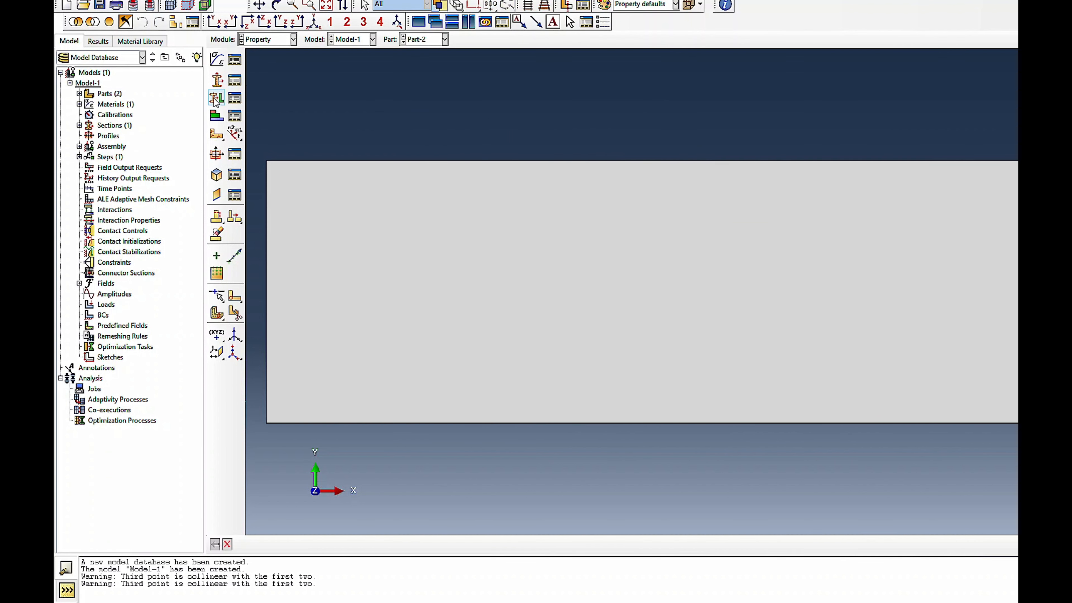
left_click(349, 281)
left_click(470, 545)
left_click(374, 249)
- In the Assembly module, create dependent instances of Part-1 and Part-2
left_click(293, 39)
left_click(259, 74)
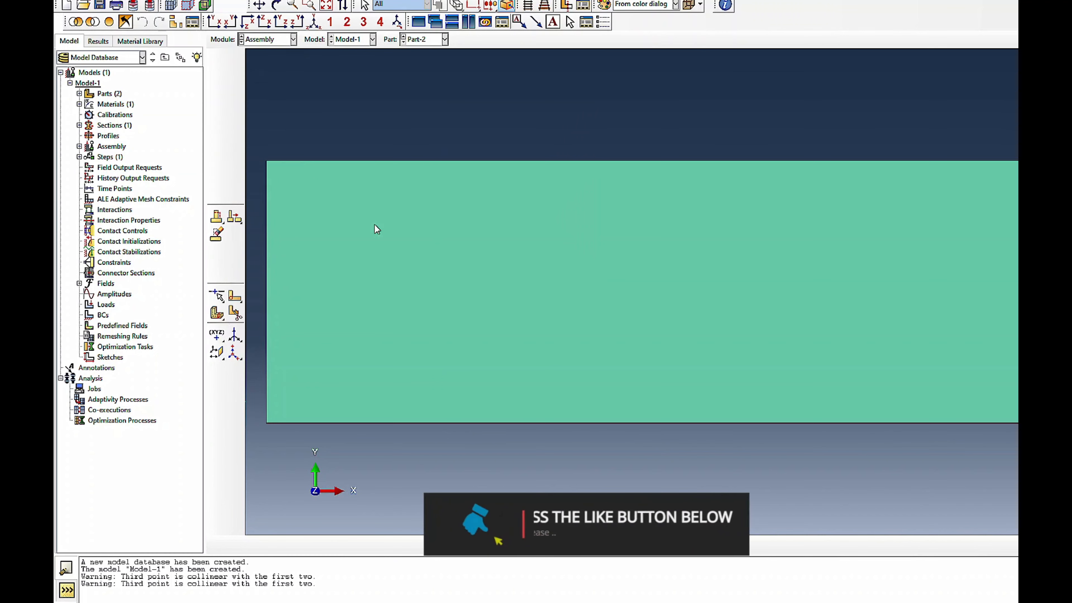
left_click(217, 59)
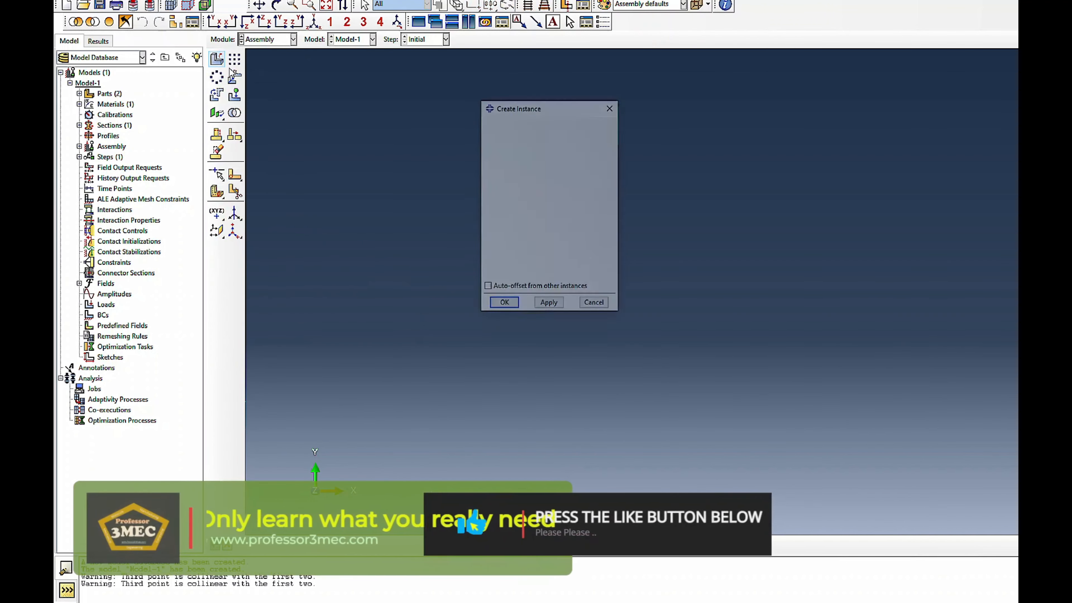
left_click_drag(494, 165, 494, 173)
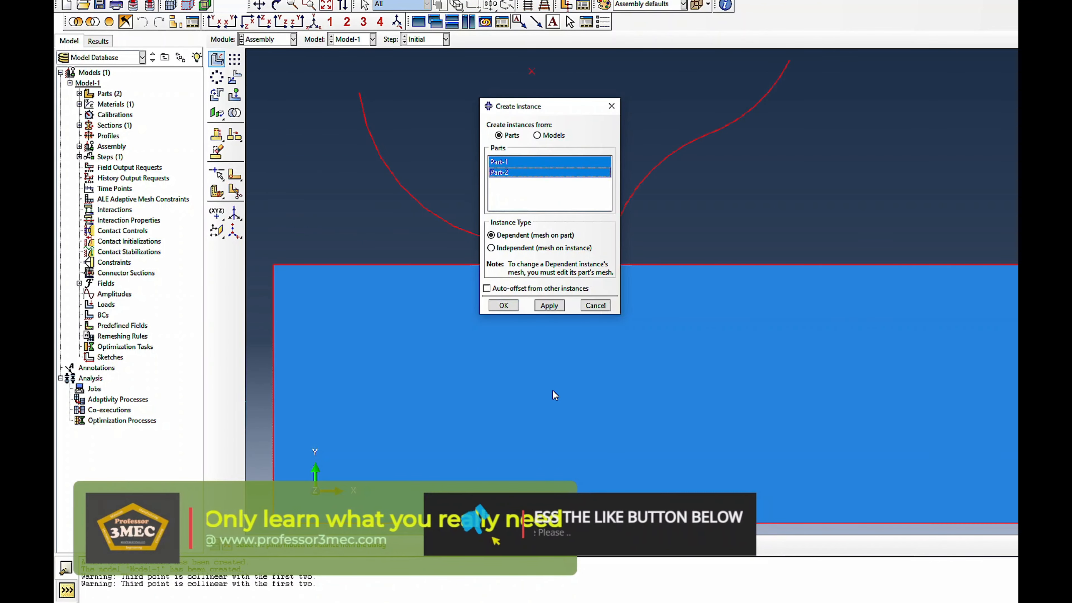
left_click(503, 305)
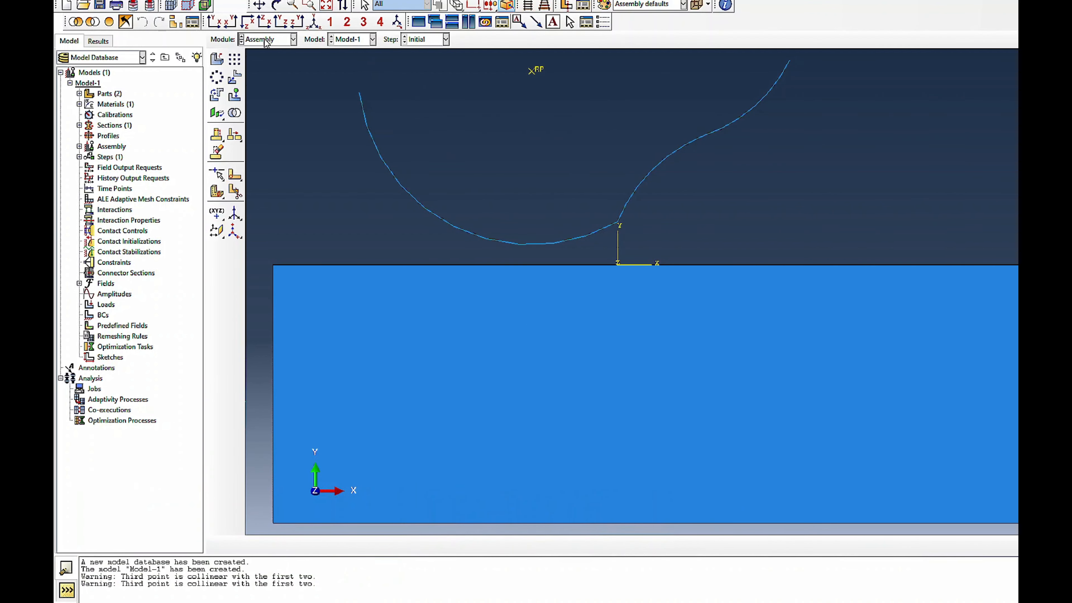
- Translate the curved wire instance from the vertex joining its two lower arcs to the midpoint of the rectangle's upper edge
left_click(235, 77)
left_click(559, 243)
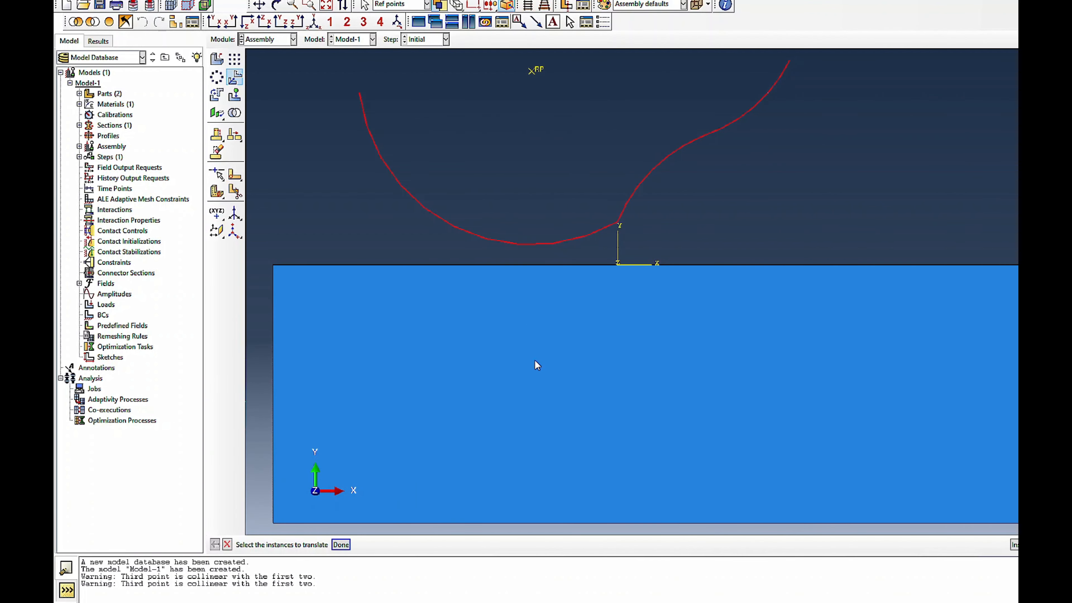
left_click(341, 545)
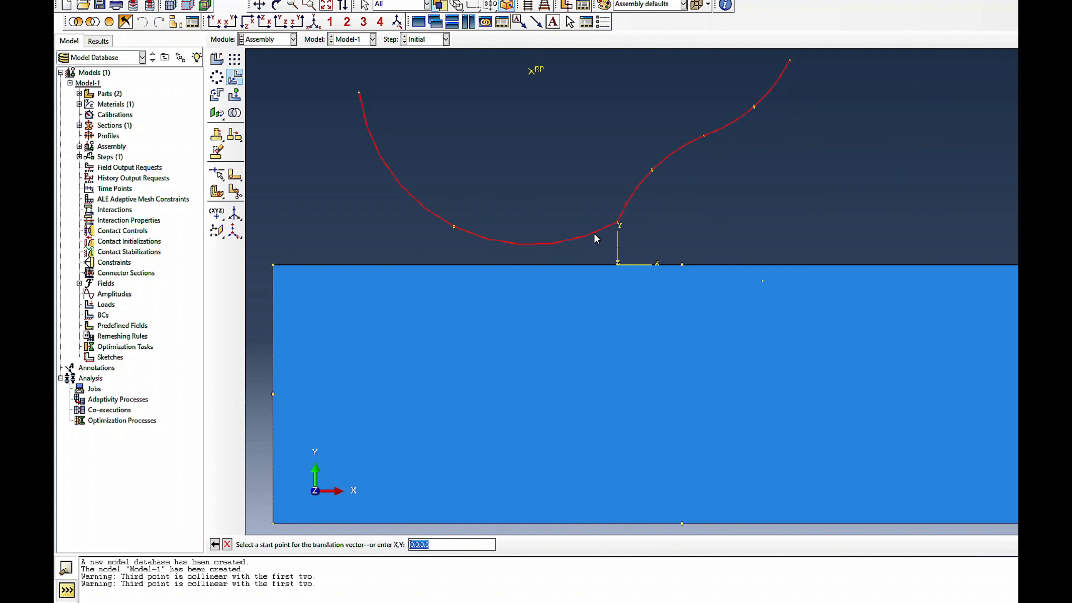
left_click(618, 224)
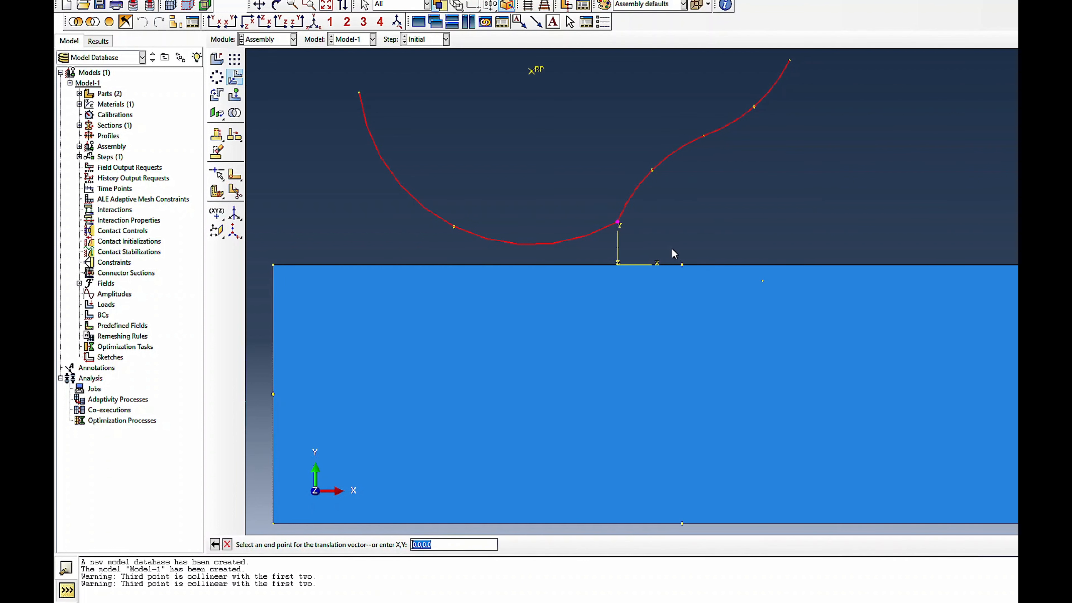
left_click(682, 265)
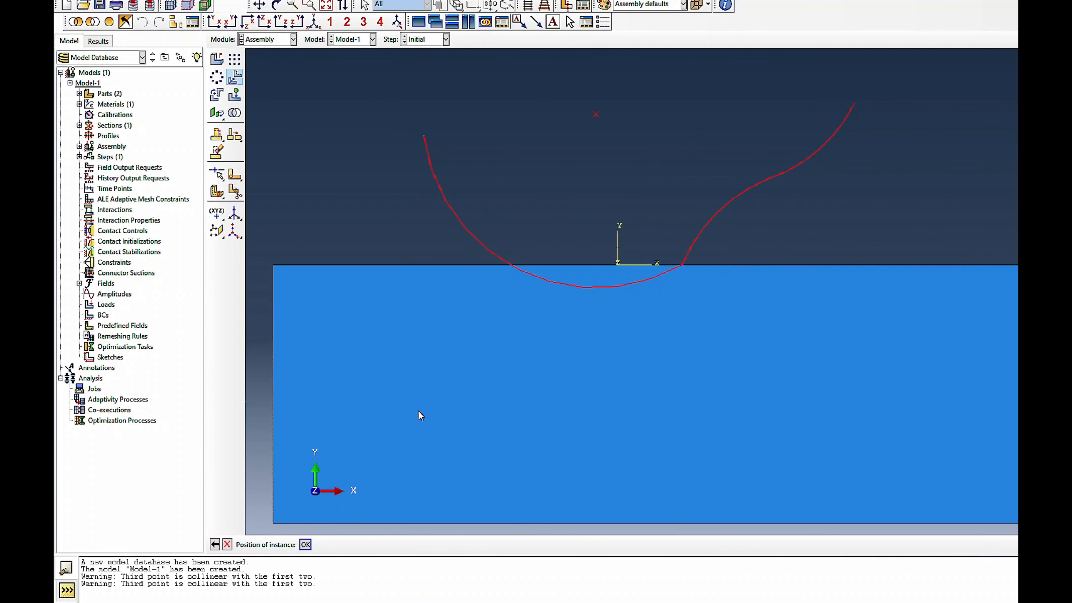
left_click(305, 545)
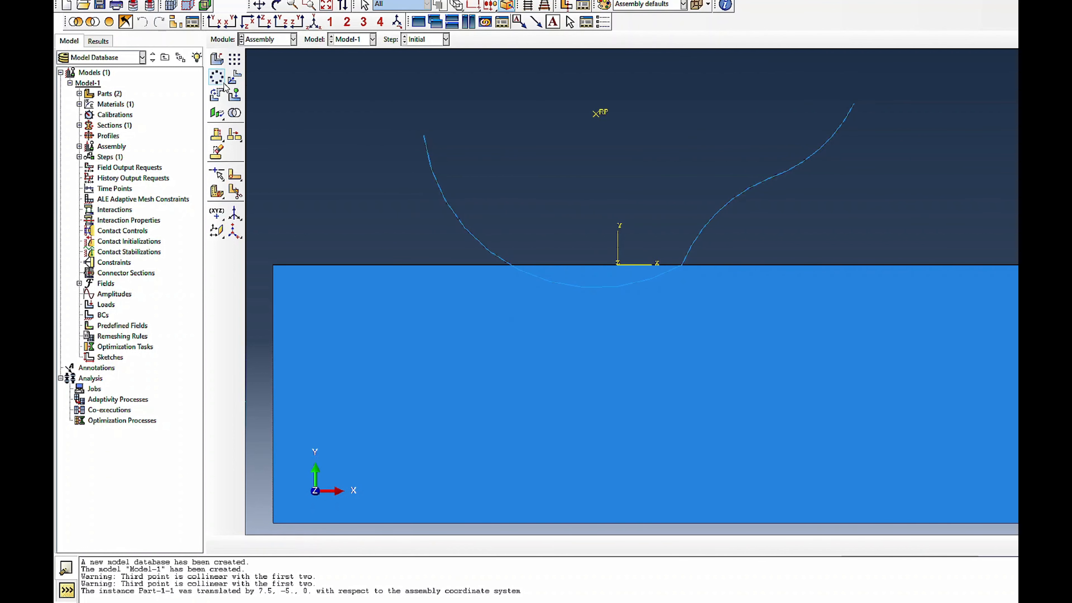
- Translate the wire instance up and to the right, from the same vertex to the midpoint of the adjoining short arc
left_click(235, 78)
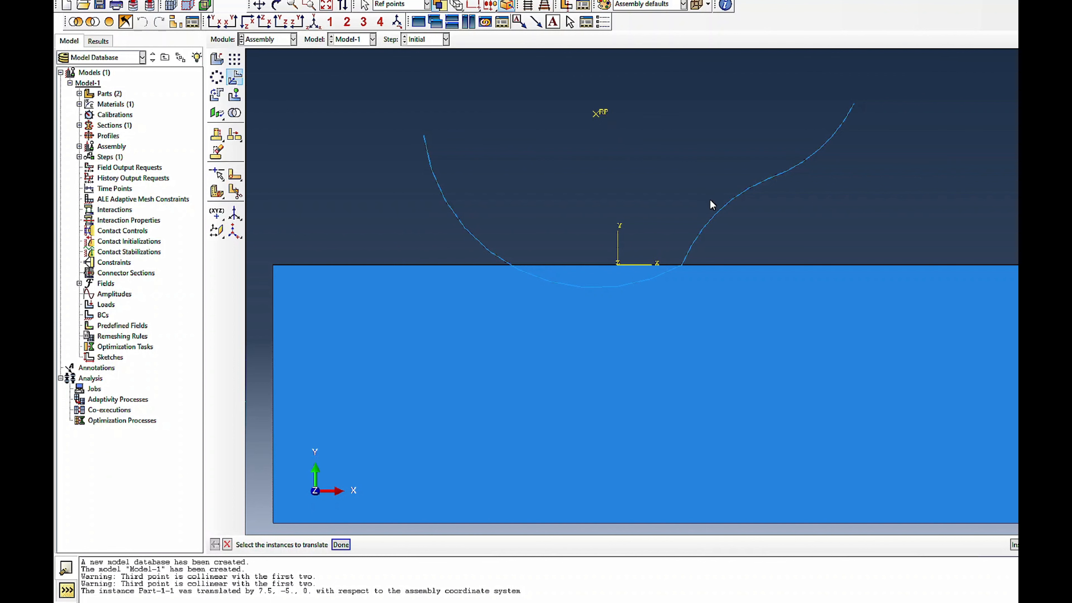
left_click(716, 217)
left_click(341, 545)
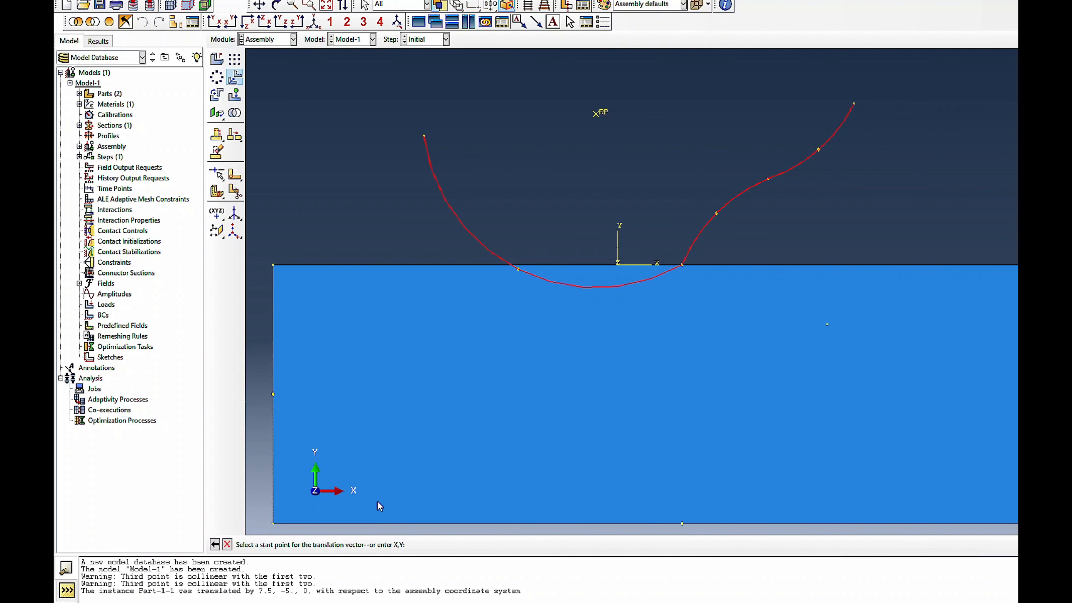
left_click(683, 266)
left_click(716, 215)
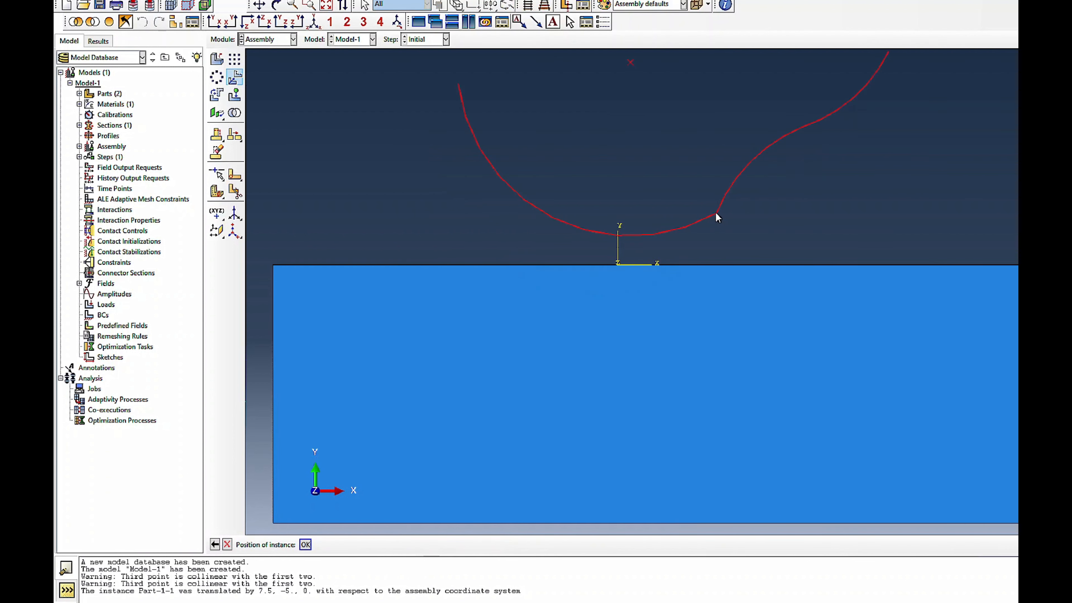
left_click(305, 545)
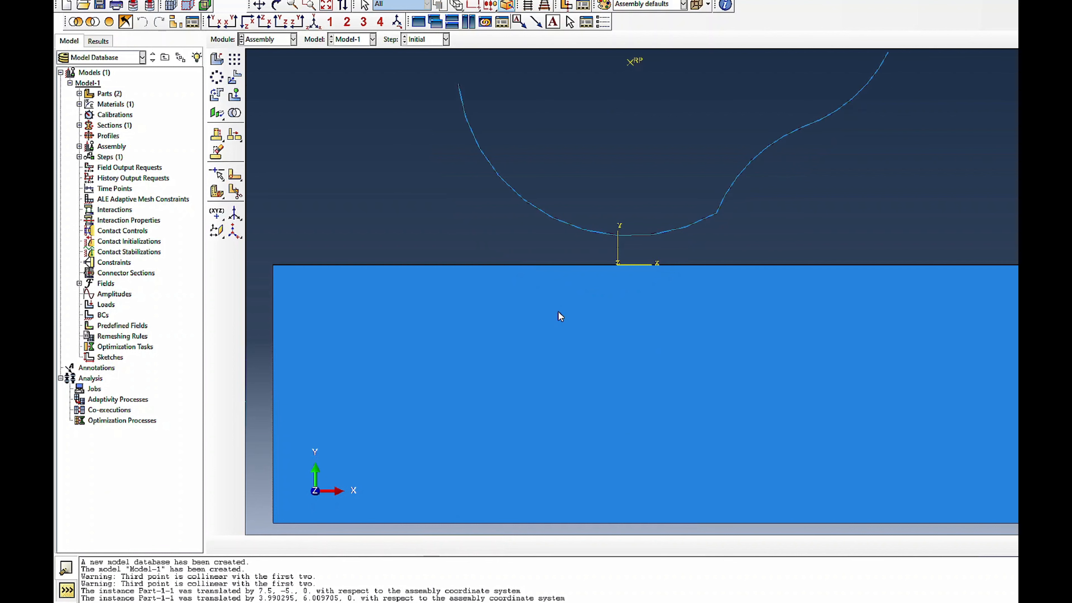
- Measure the distance from the midpoint of the wire's large arc to the rectangle's upper-left corner
scroll(586, 297, "down", 1)
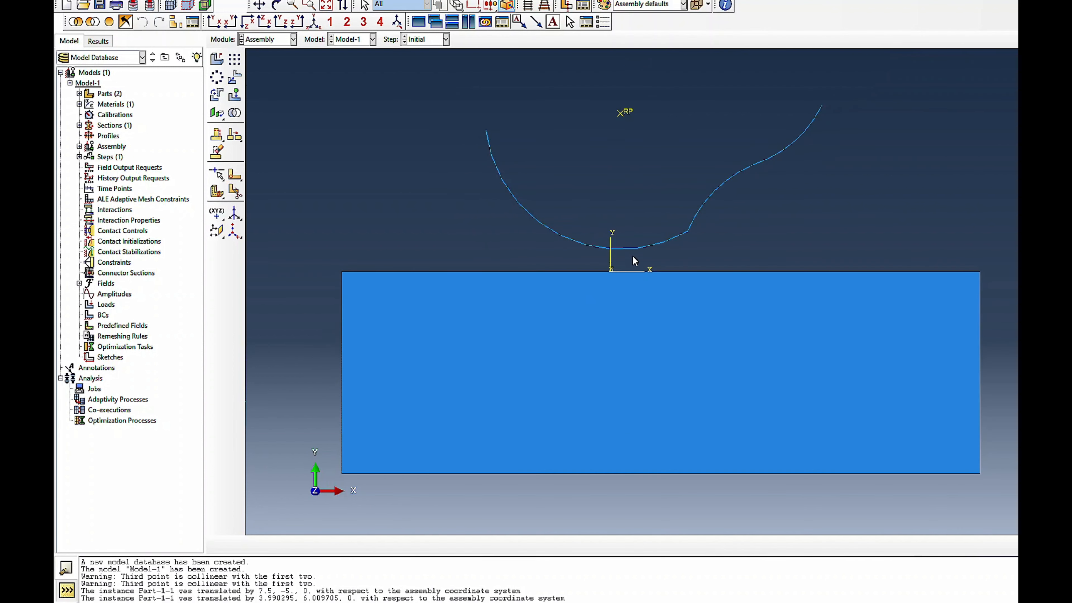
left_click(726, 5)
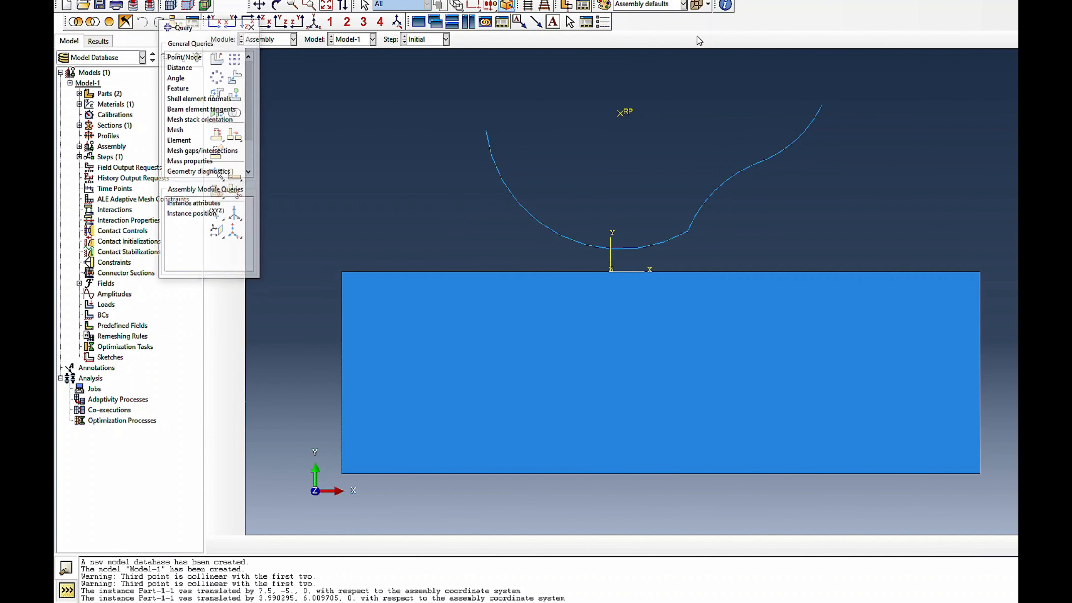
left_click(188, 67)
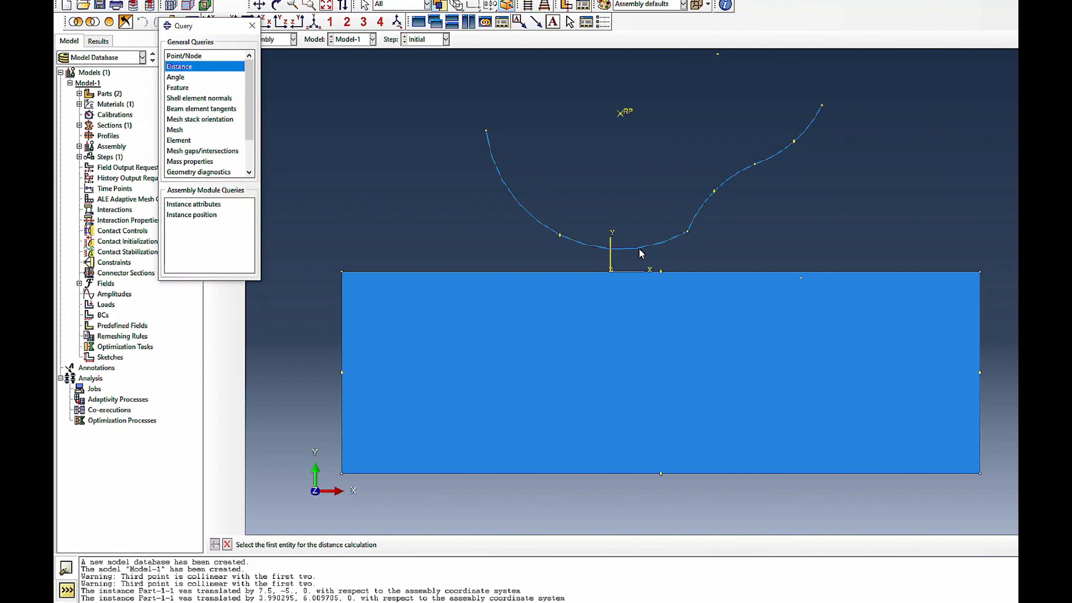
left_click(560, 236)
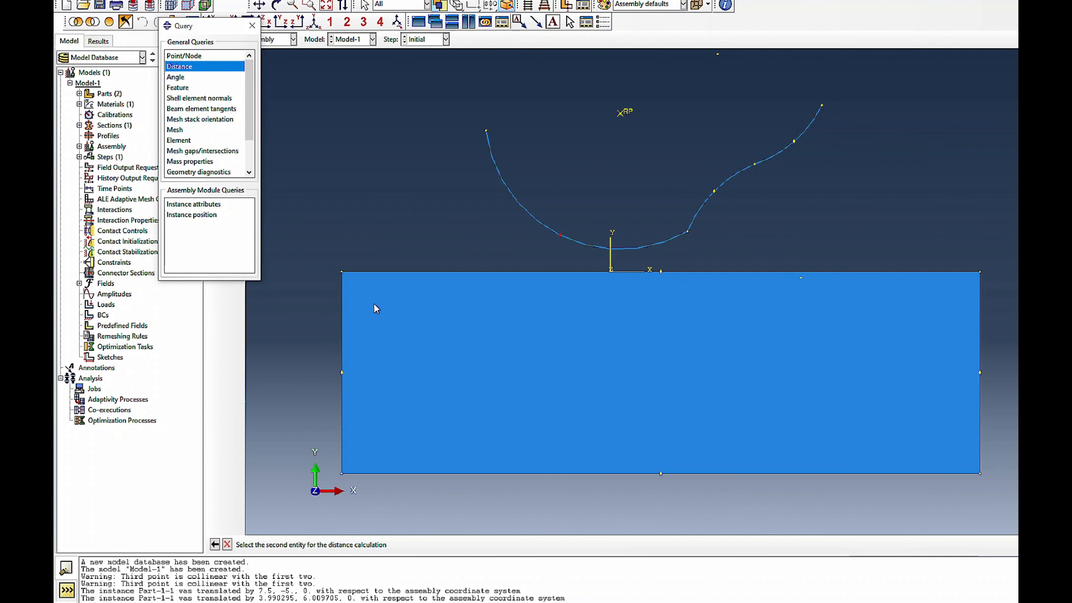
left_click(342, 273)
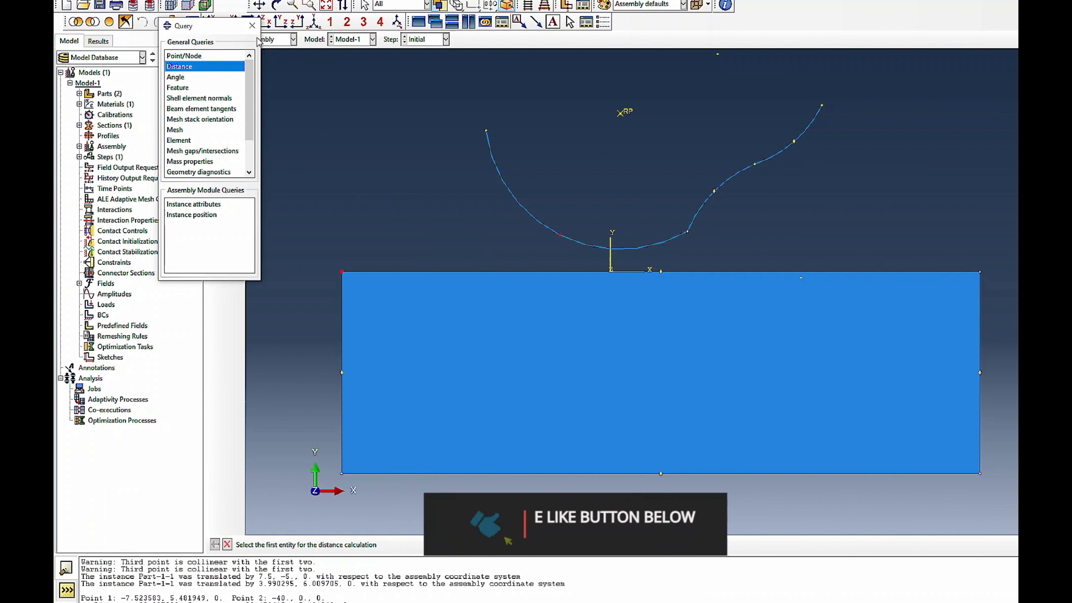
left_click(252, 26)
- Start translating the wire instance from (0, 0) and try an end point of (0, -30)
left_click(235, 78)
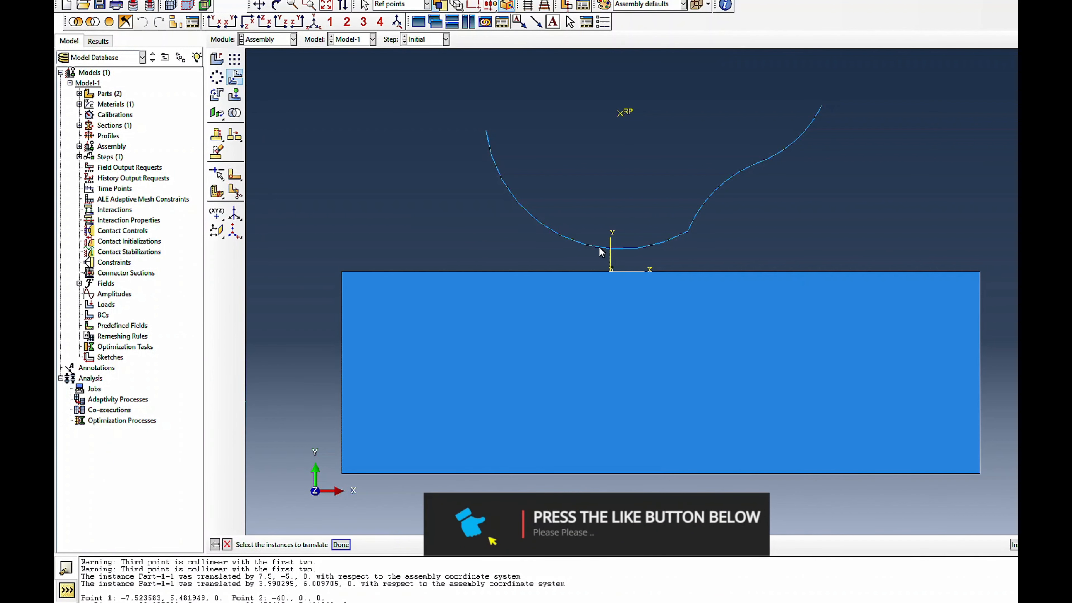
left_click(621, 247)
key("Return")
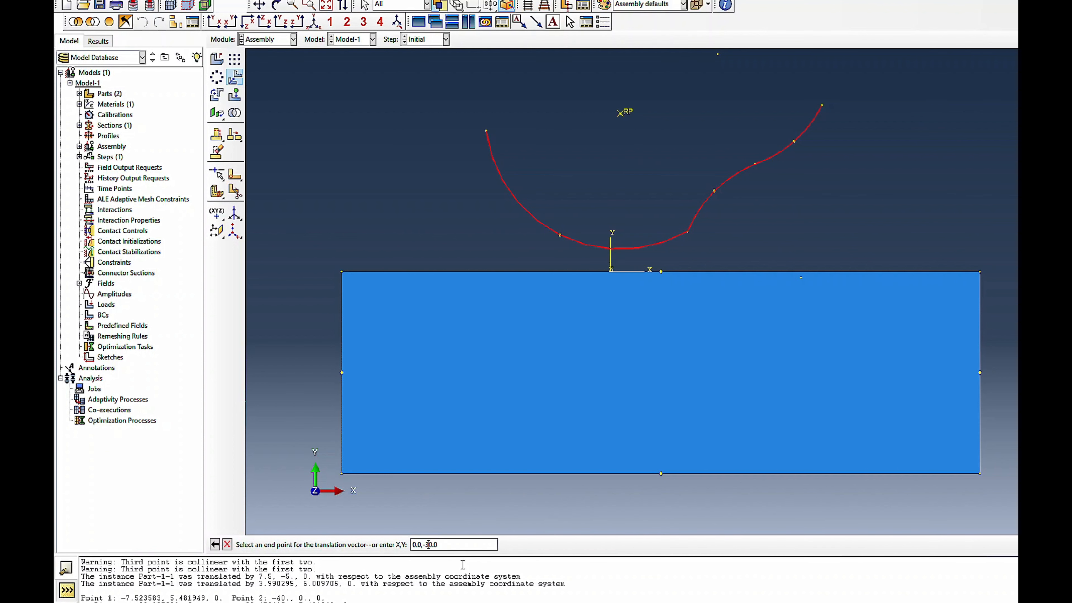
key("Return")
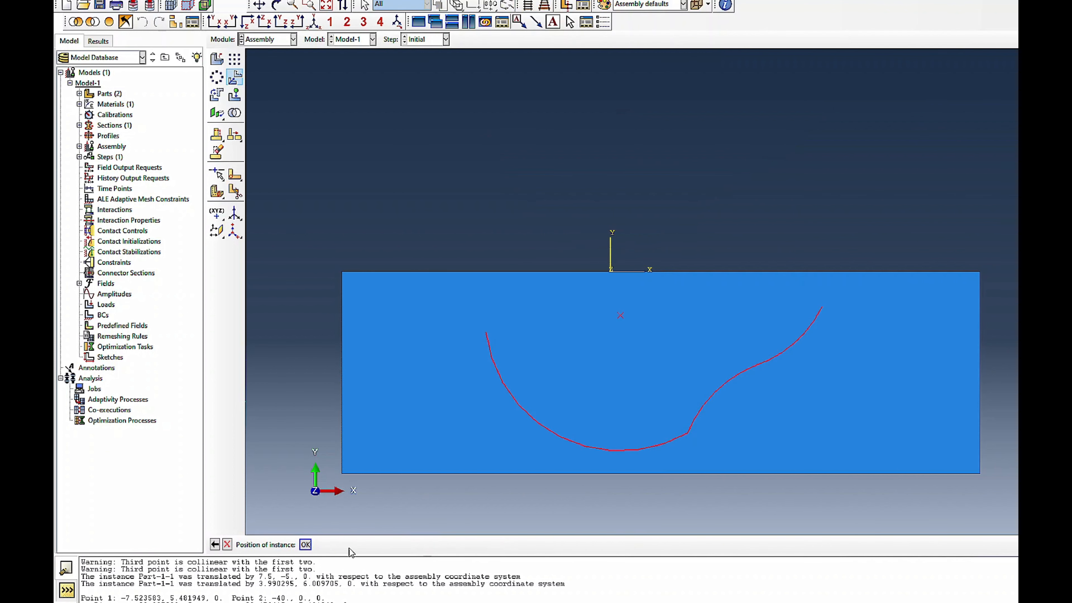
left_click(215, 544)
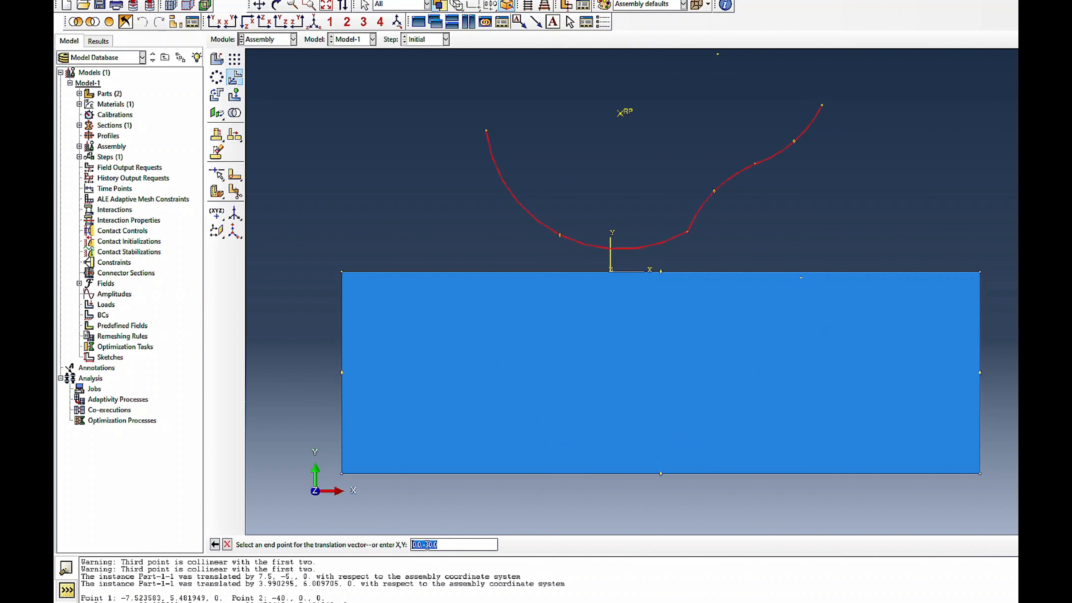
- Try an end point of (0, -3) for the wire instance's translation
left_click(428, 545)
key("Return")
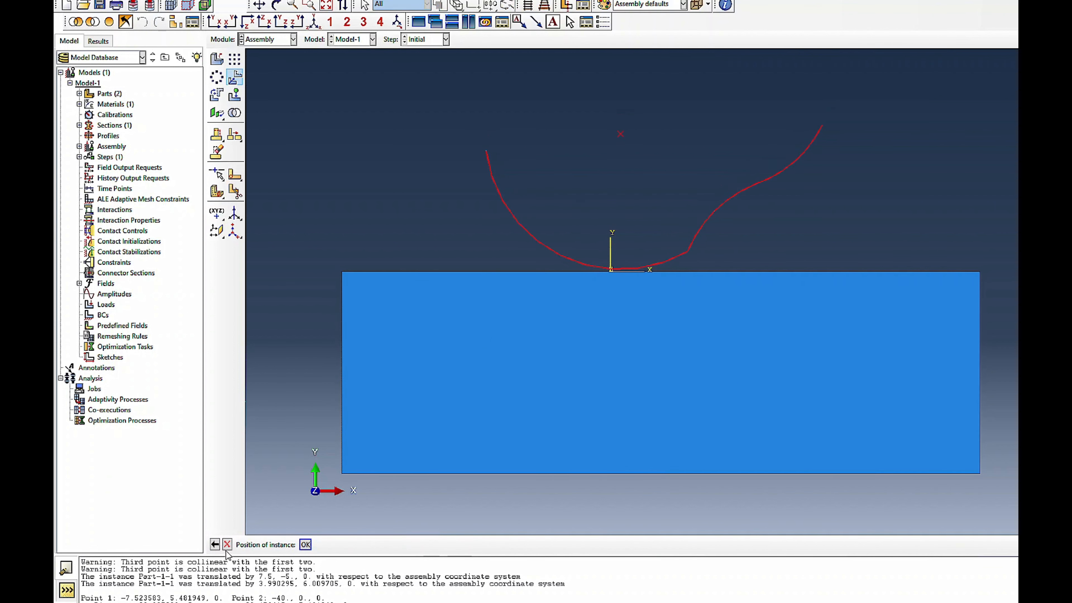
left_click(215, 544)
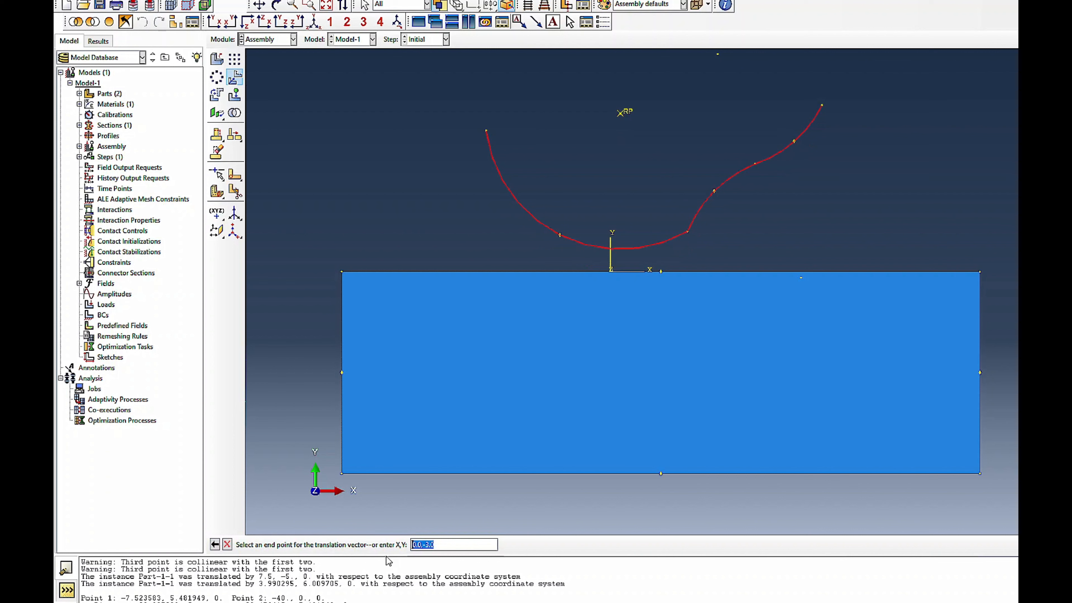
- Try an end point of (0, -4) for the wire instance's translation
left_click(428, 544)
key("BackSpace")
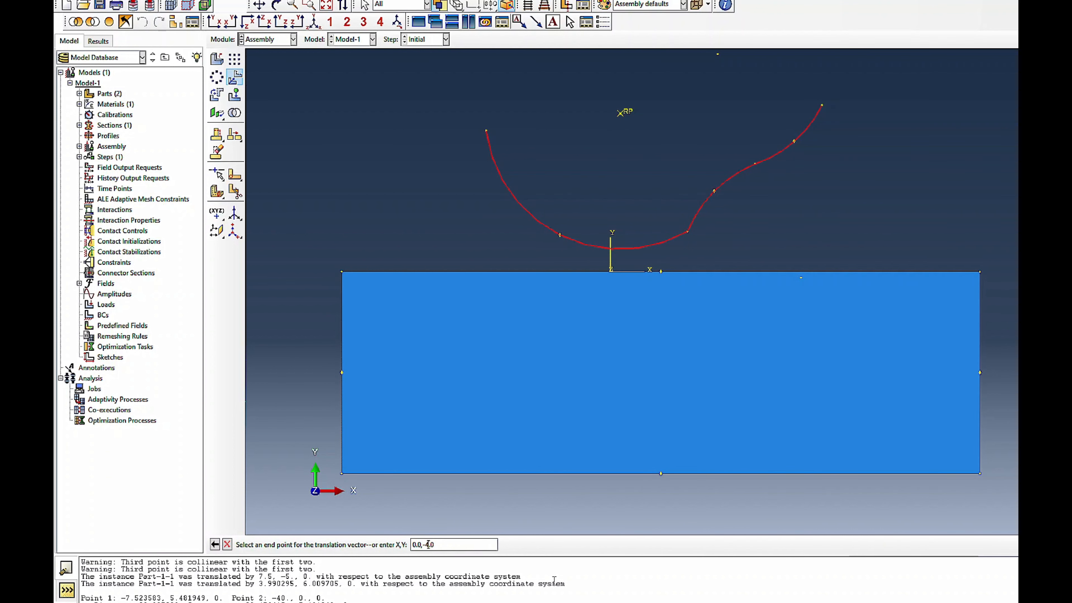
key("Return")
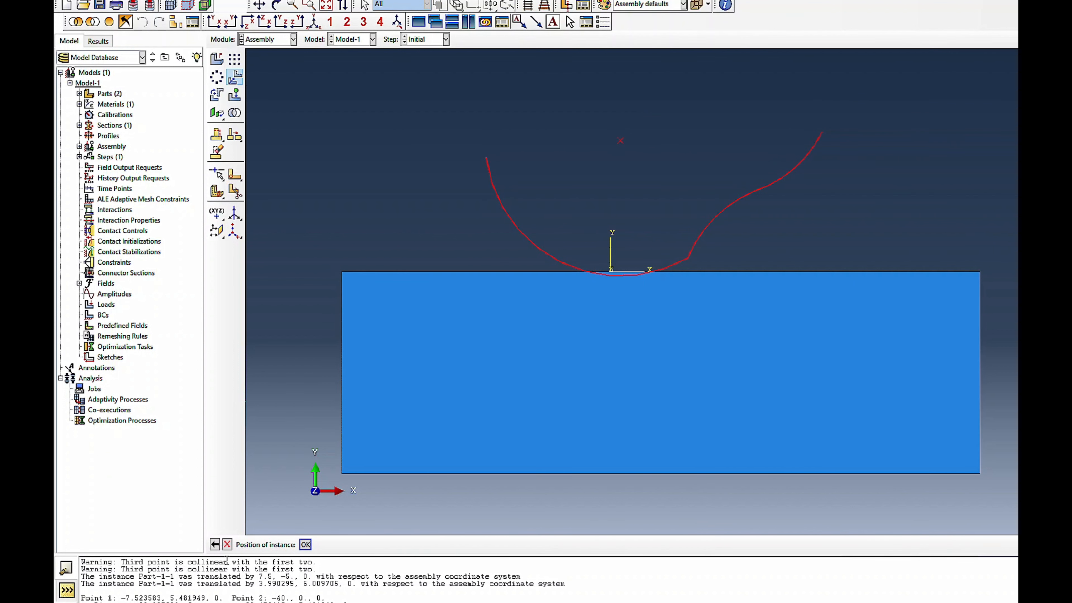
left_click(215, 544)
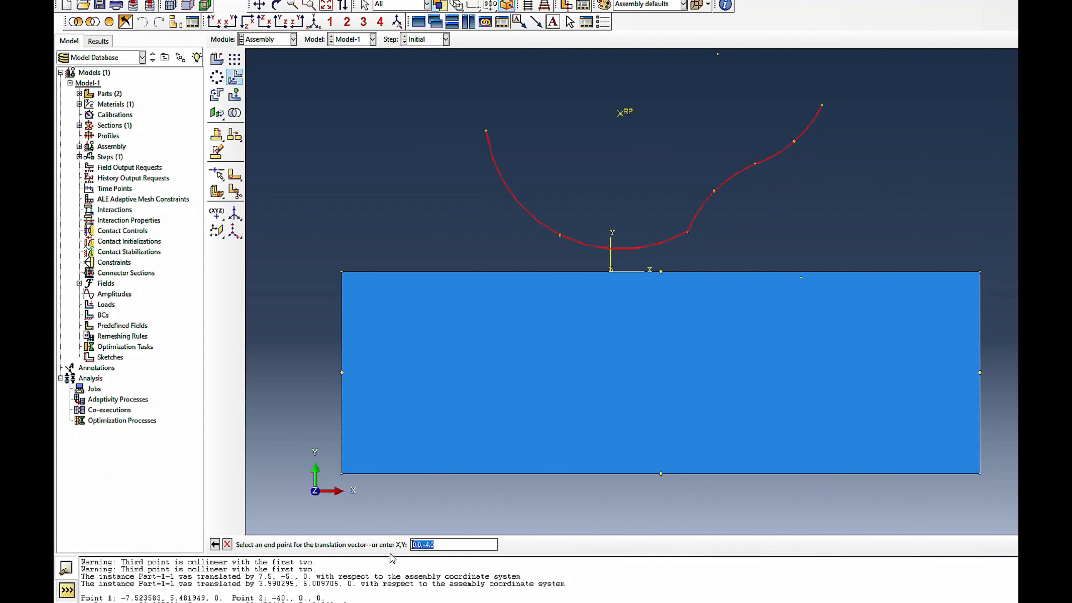
- Try an end point of (0, -3.5) for the wire instance's translation and inspect the contact with the rectangle's upper edge
left_click(428, 546)
key("BackSpace")
key("Return")
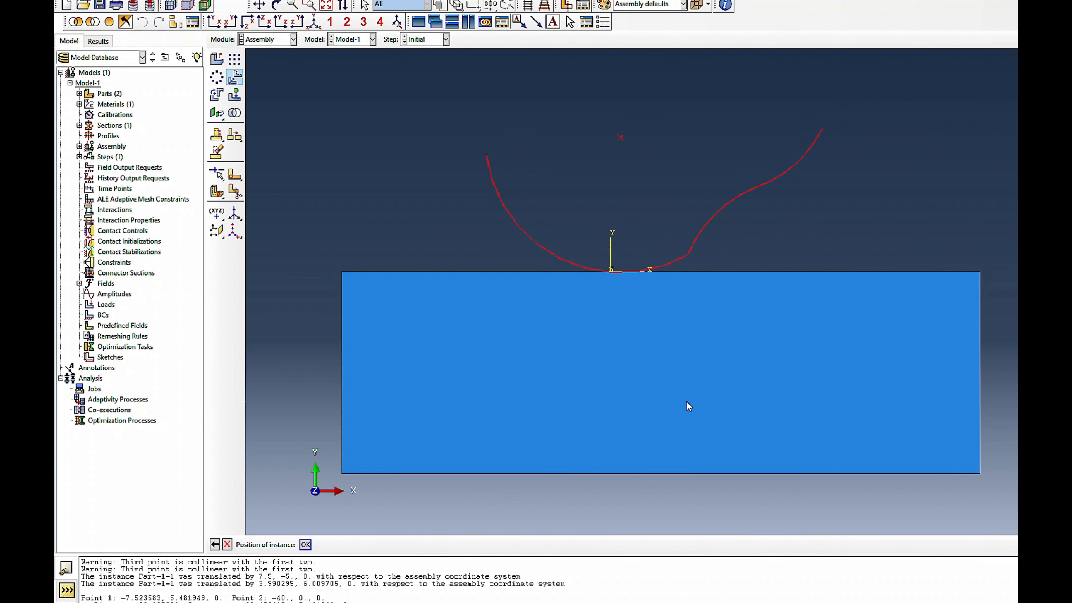
scroll(653, 303, "down", 3)
scroll(597, 256, "down", 4)
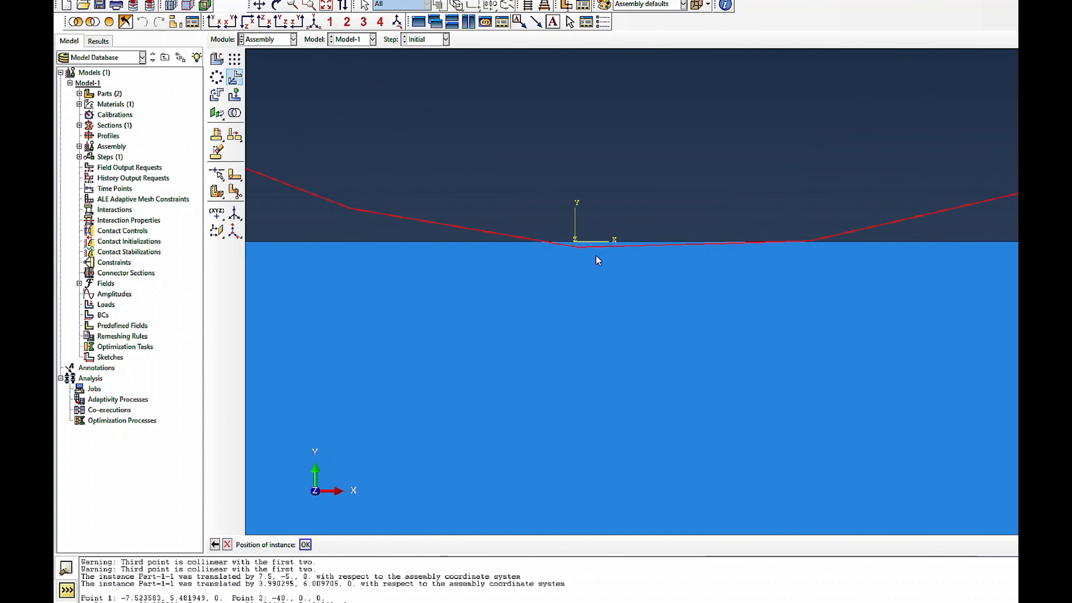
left_click(215, 545)
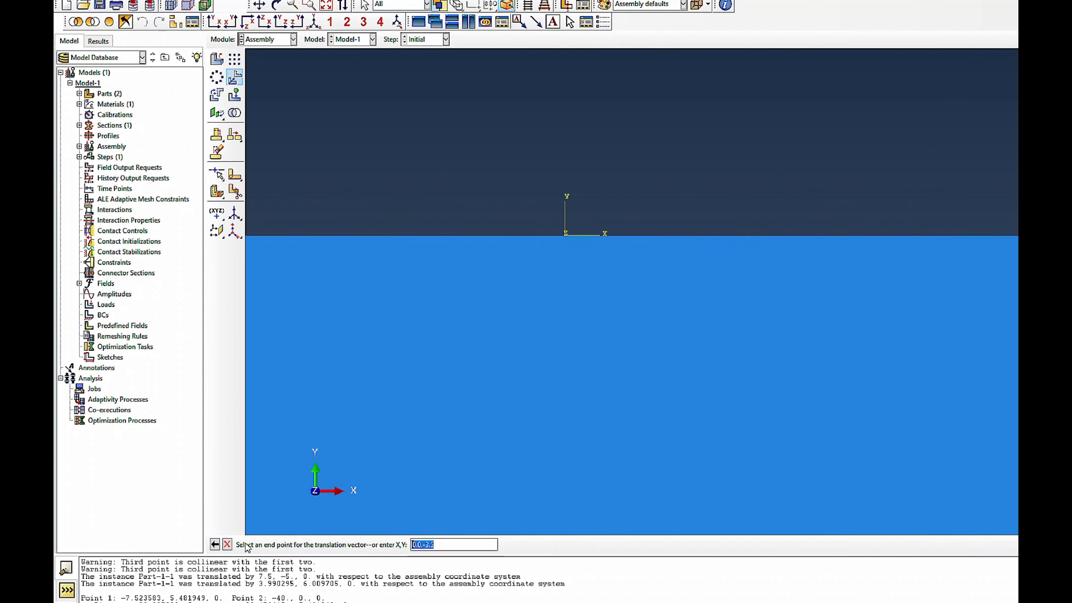
- Translate the wire instance to an end point of (0, -3.4) and accept its new position just above the rectangle
left_click(469, 546)
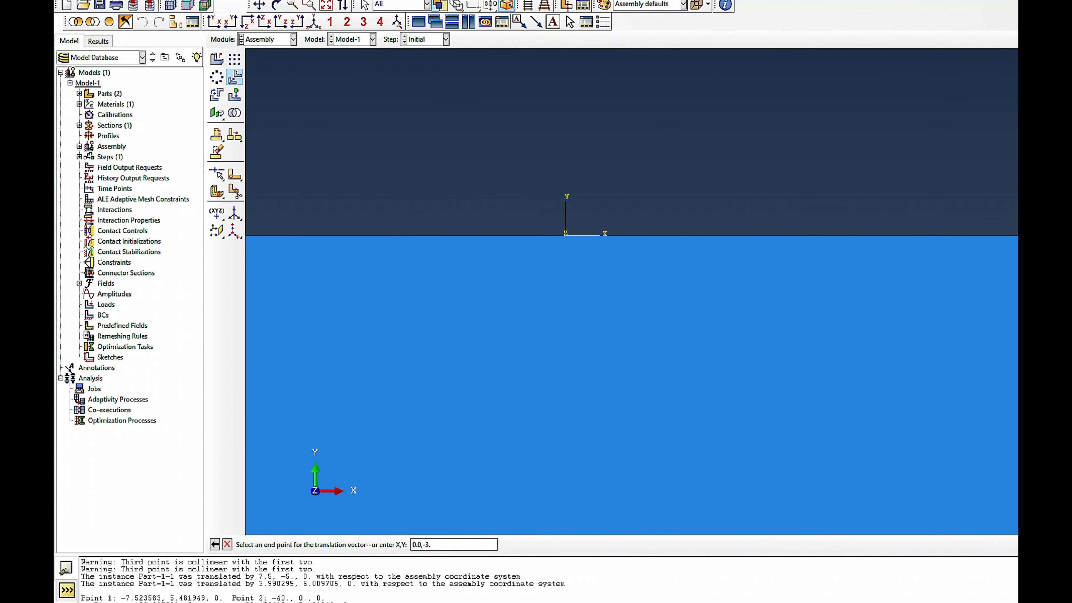
key("Return")
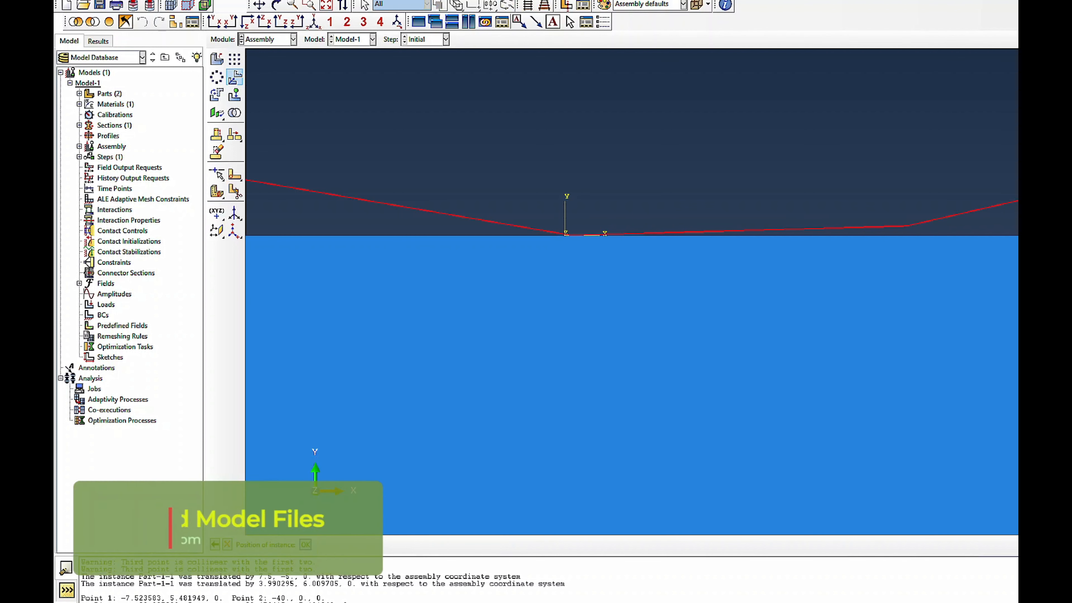
scroll(559, 236, "down", 5)
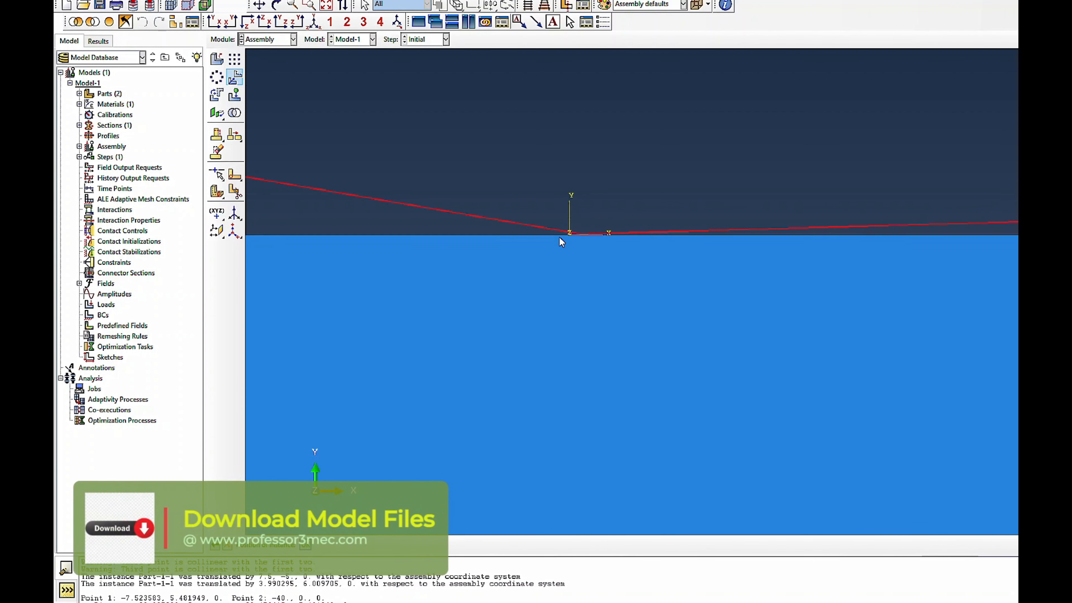
scroll(645, 233, "down", 2)
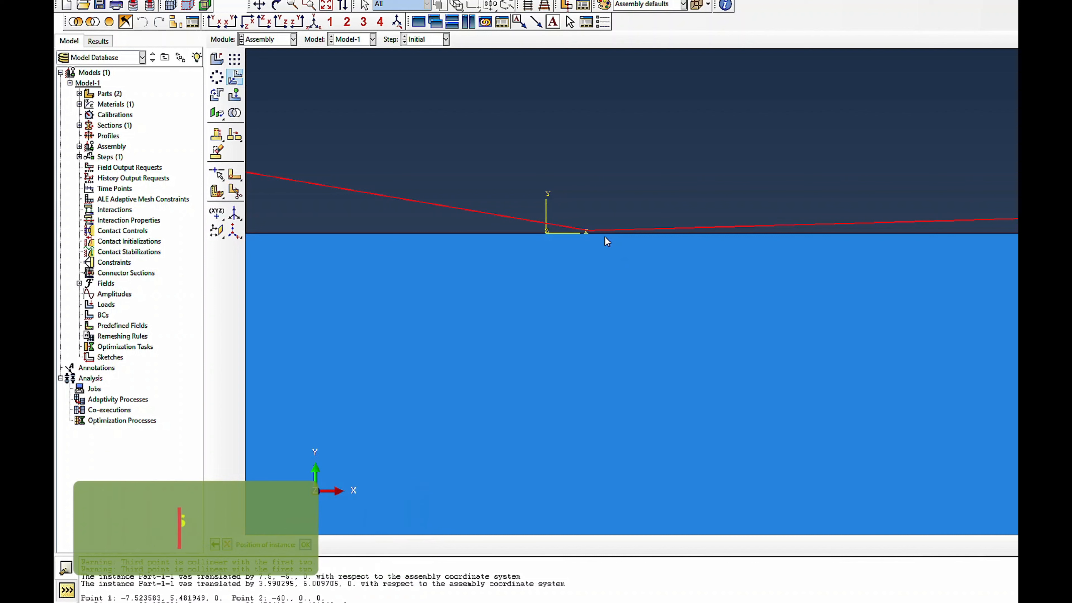
left_click(305, 545)
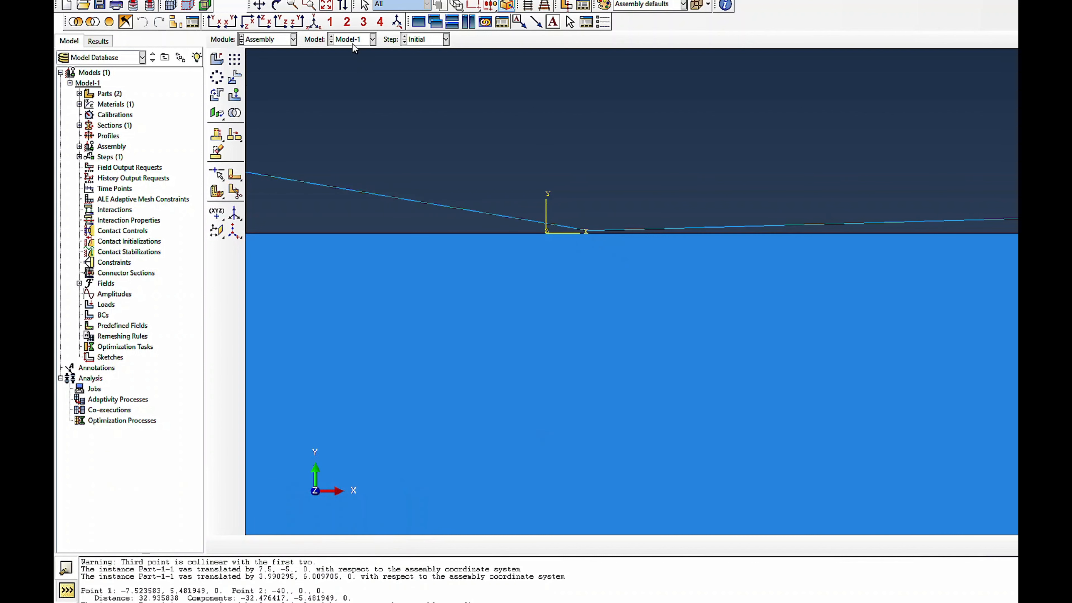
- Switch to the Step module and create a Dynamic, Explicit step named Step-1 after the Initial step
scroll(544, 287, "up", 4)
left_click(284, 40)
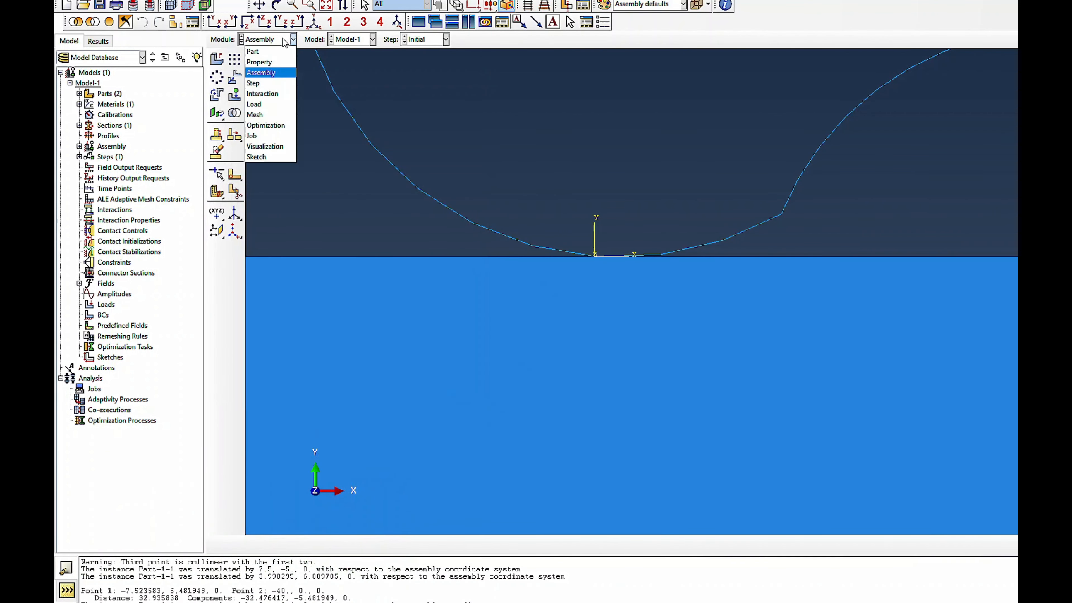
left_click(253, 83)
left_click(217, 60)
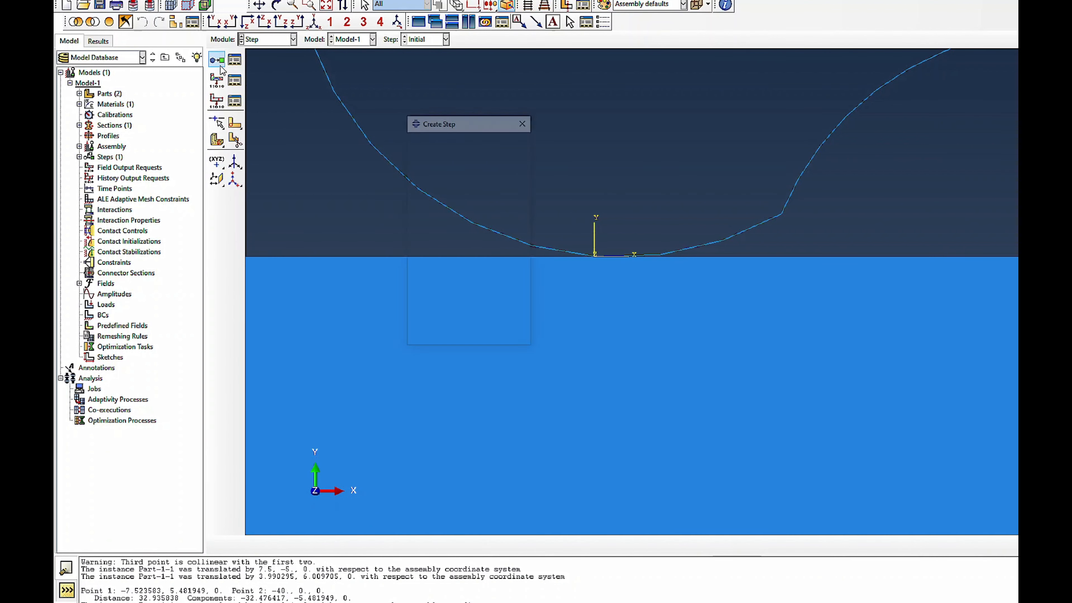
scroll(440, 272, "up", 3)
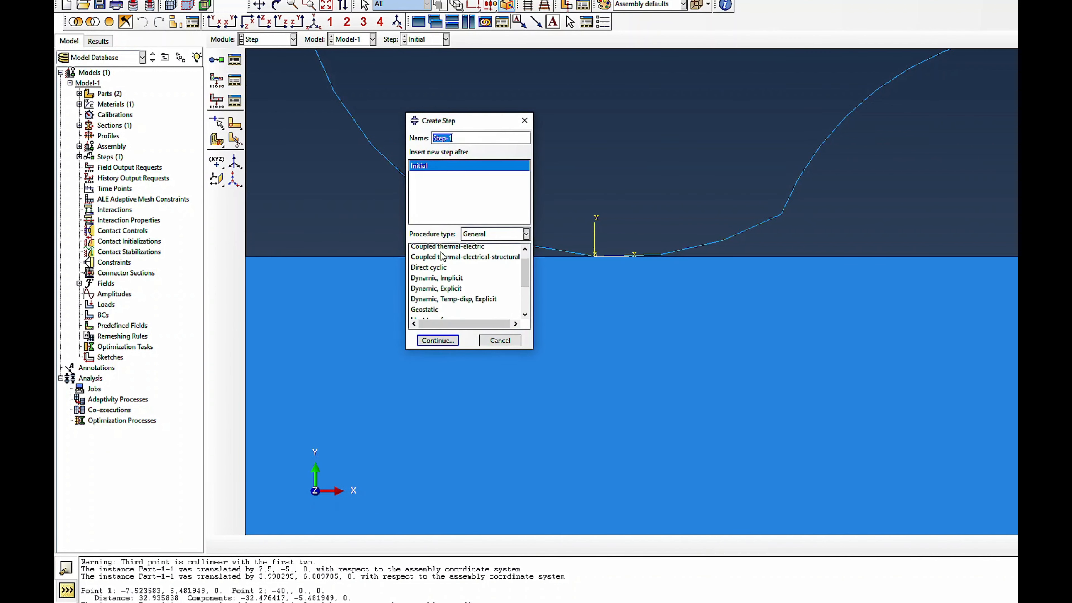
left_click(435, 302)
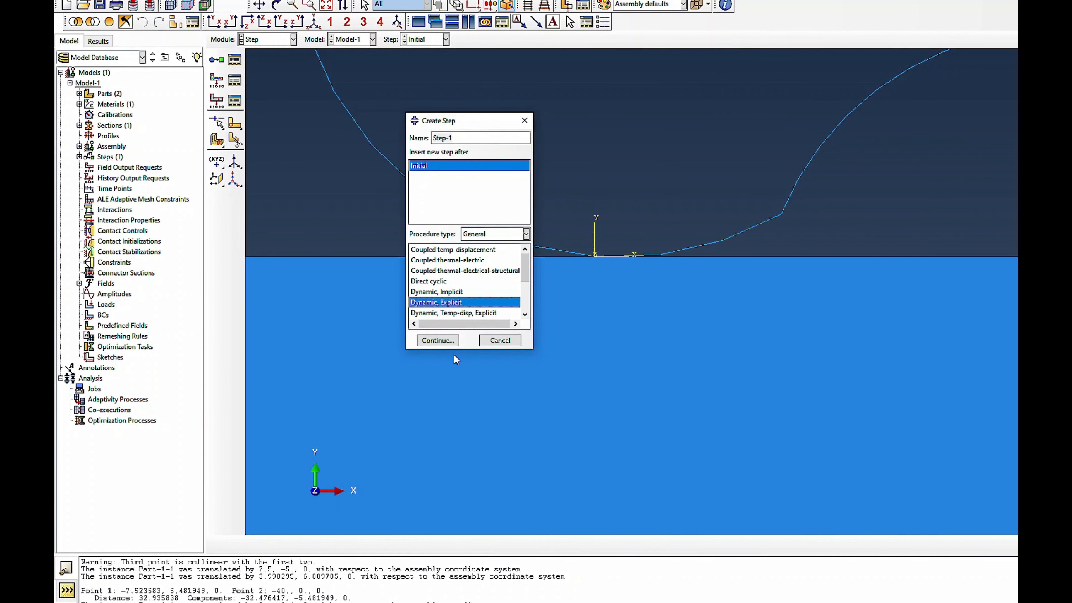
left_click(445, 341)
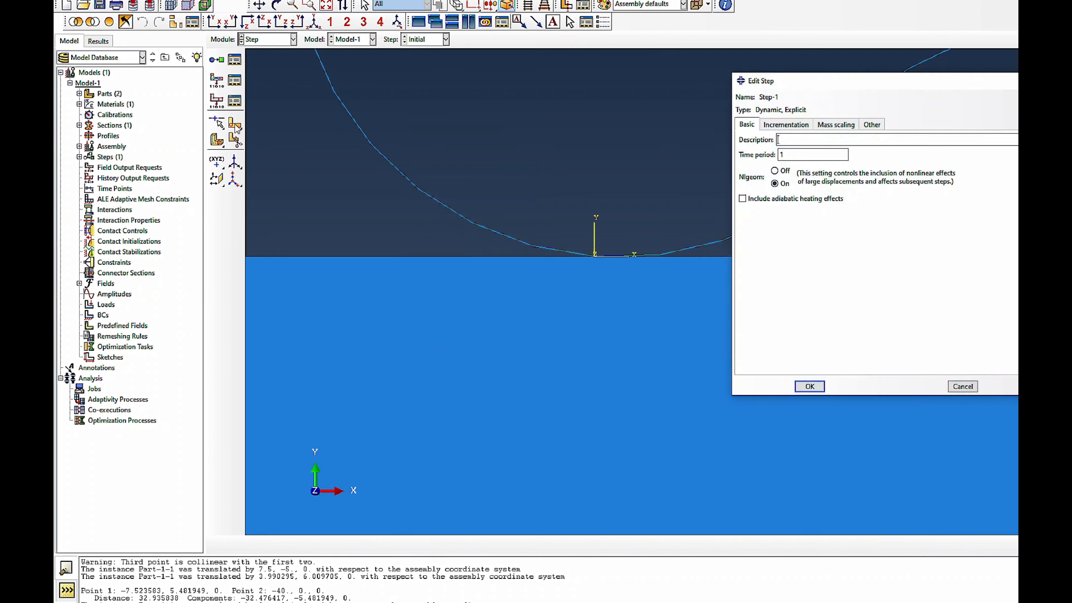
- Set the explicit step's time period to 0.005, keeping the default incrementation, mass scaling and bulk viscosity settings
left_click(786, 152)
type("0.005")
left_click(786, 124)
left_click(836, 124)
left_click(872, 125)
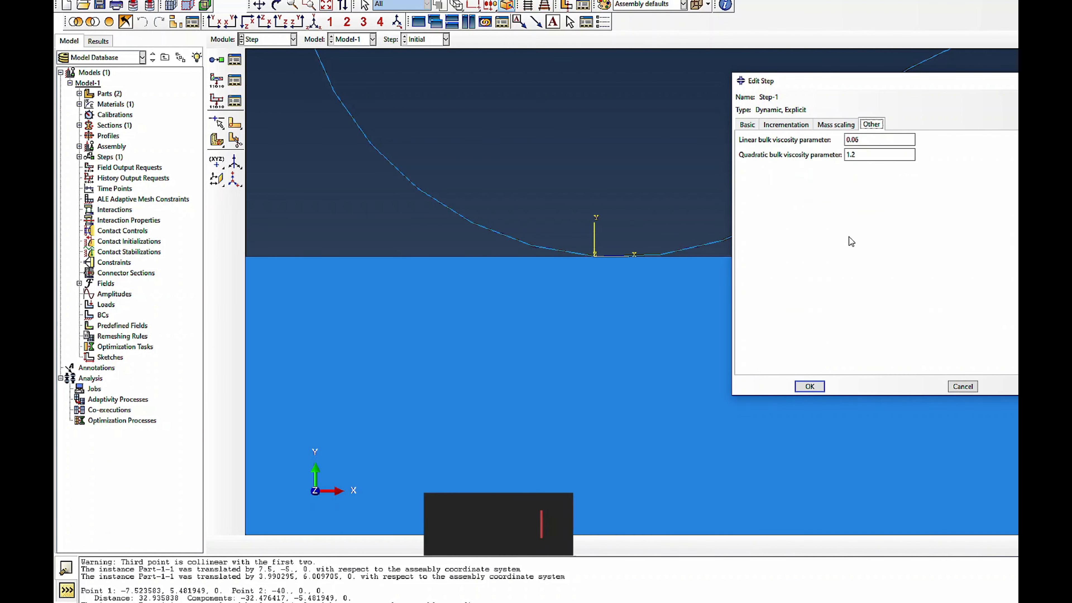
left_click(800, 389)
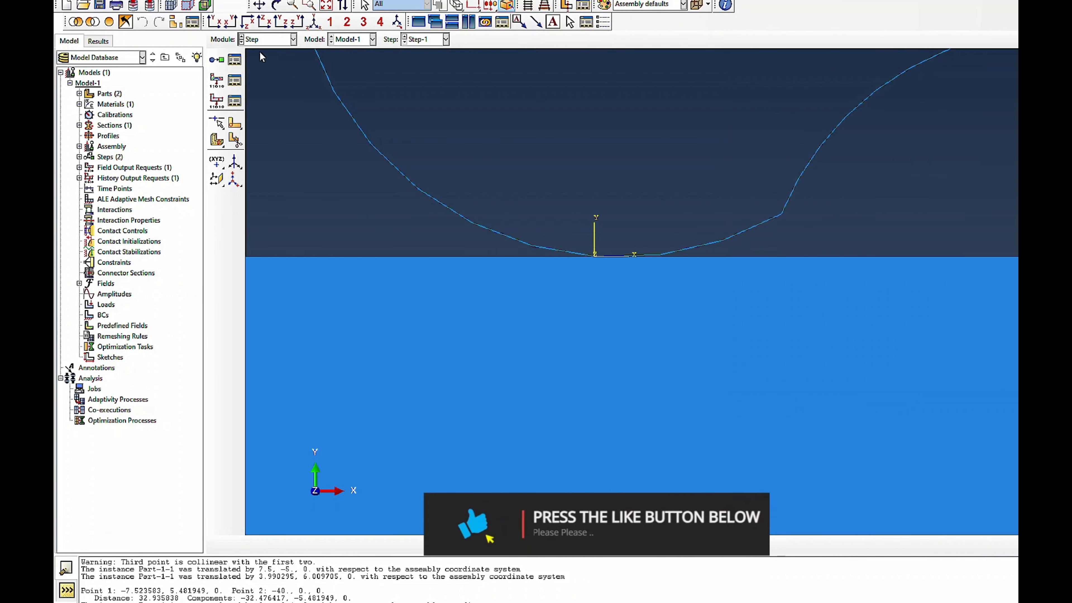
- In the Interaction module, create the contact property IntProp-1 with tangential behavior and "Hard" Contact normal behavior
left_click(271, 39)
left_click(270, 92)
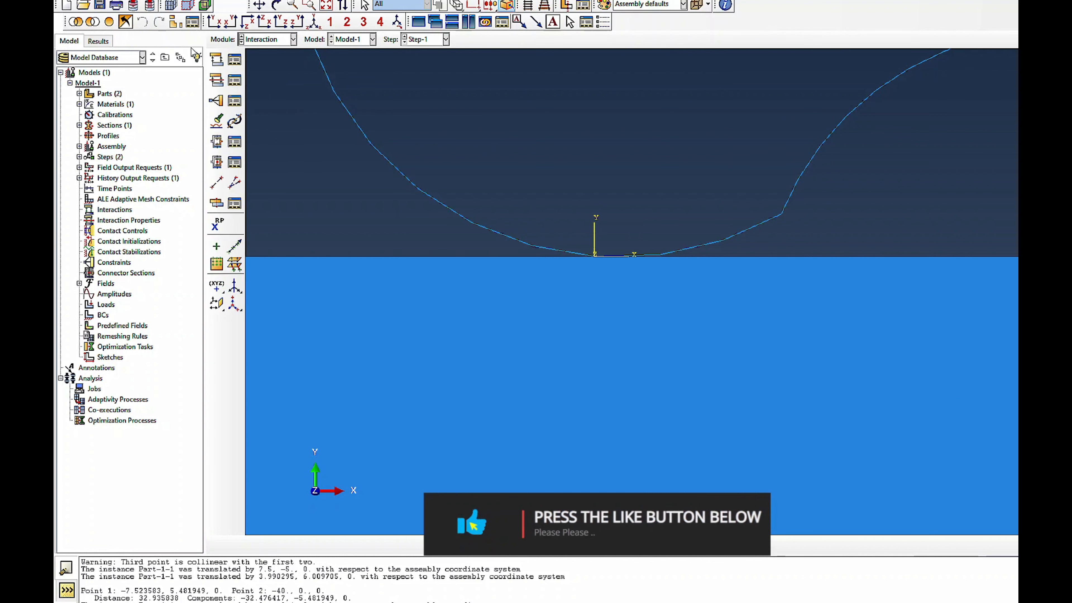
left_click(217, 59)
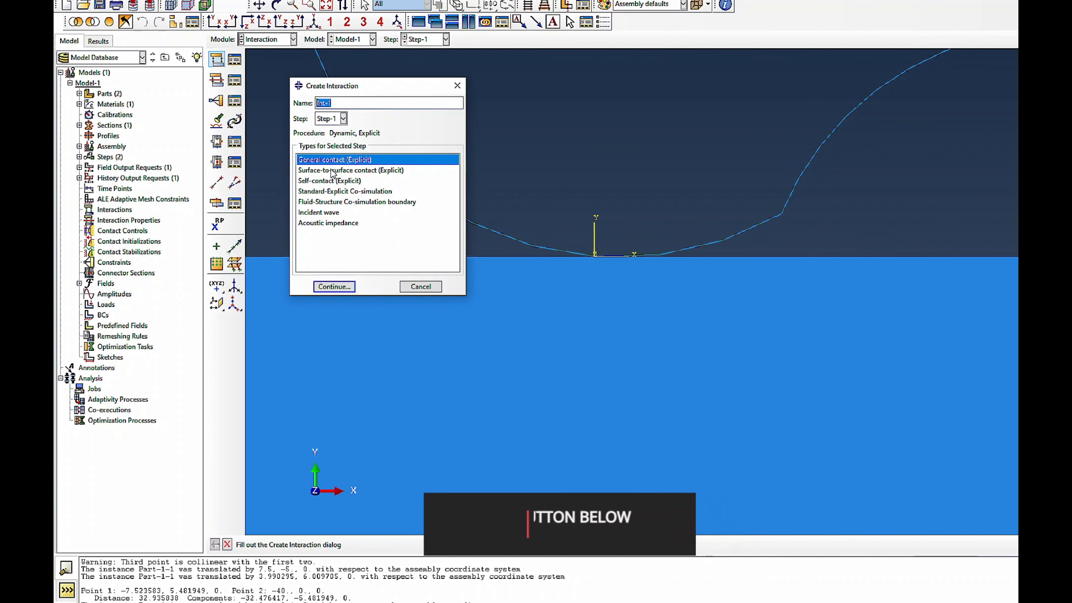
left_click(421, 286)
left_click(217, 80)
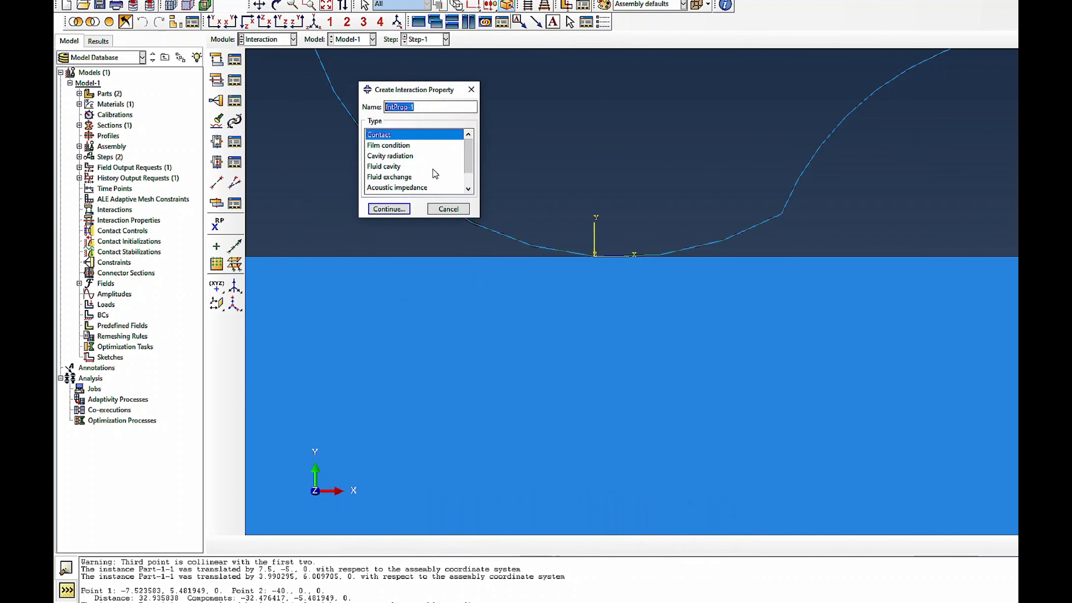
left_click(388, 209)
left_click(214, 129)
left_click(215, 142)
left_click(215, 130)
left_click(212, 153)
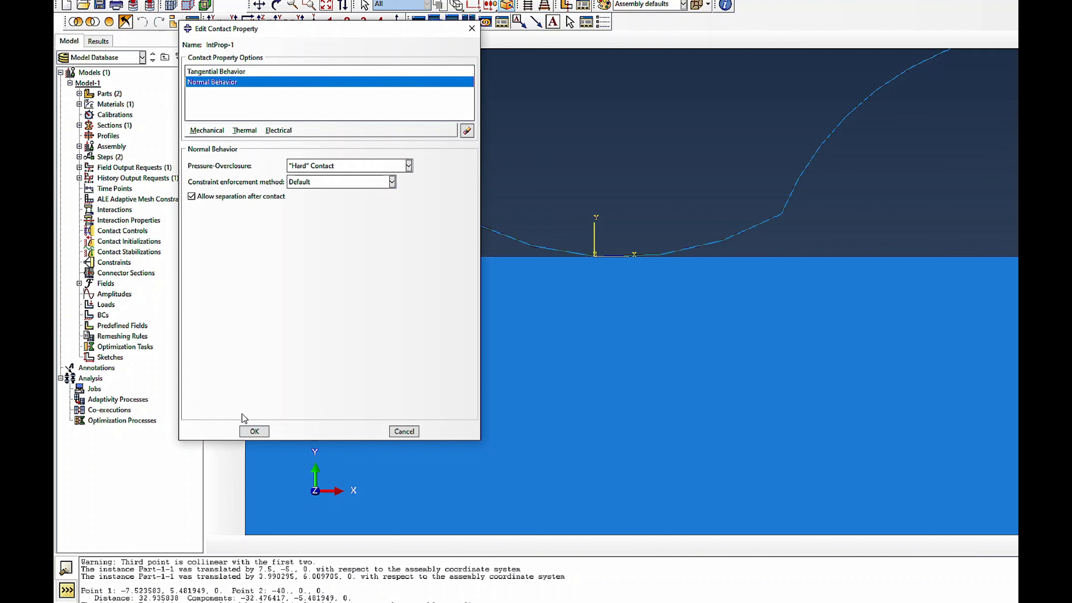
left_click(255, 432)
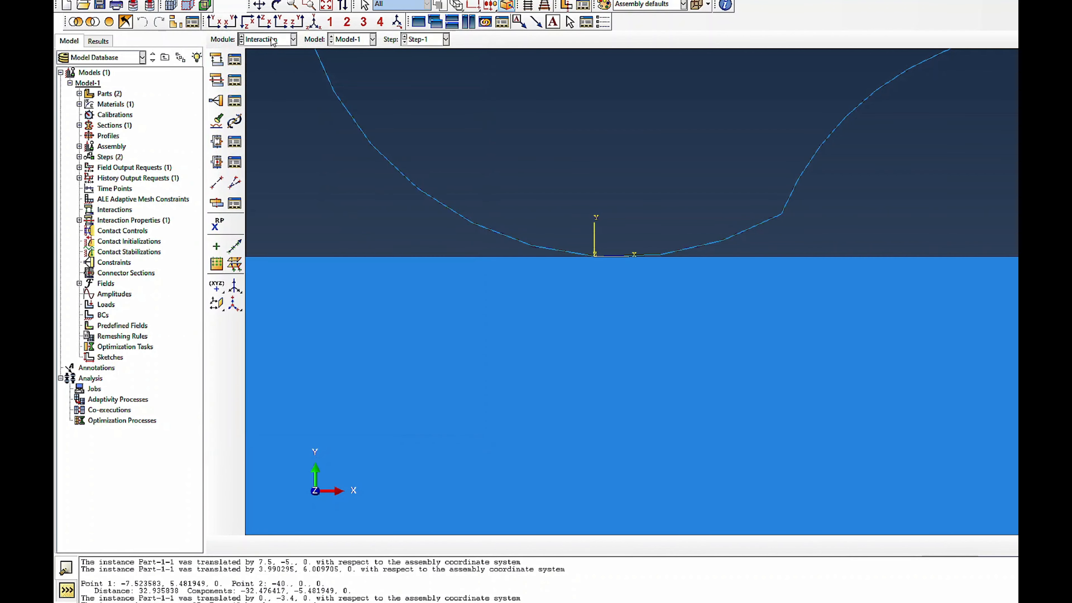
- Create a surface-to-surface contact (Explicit) in Step-1, using the yellow side of all three wire arcs as the first surface
left_click(215, 61)
left_click(325, 171)
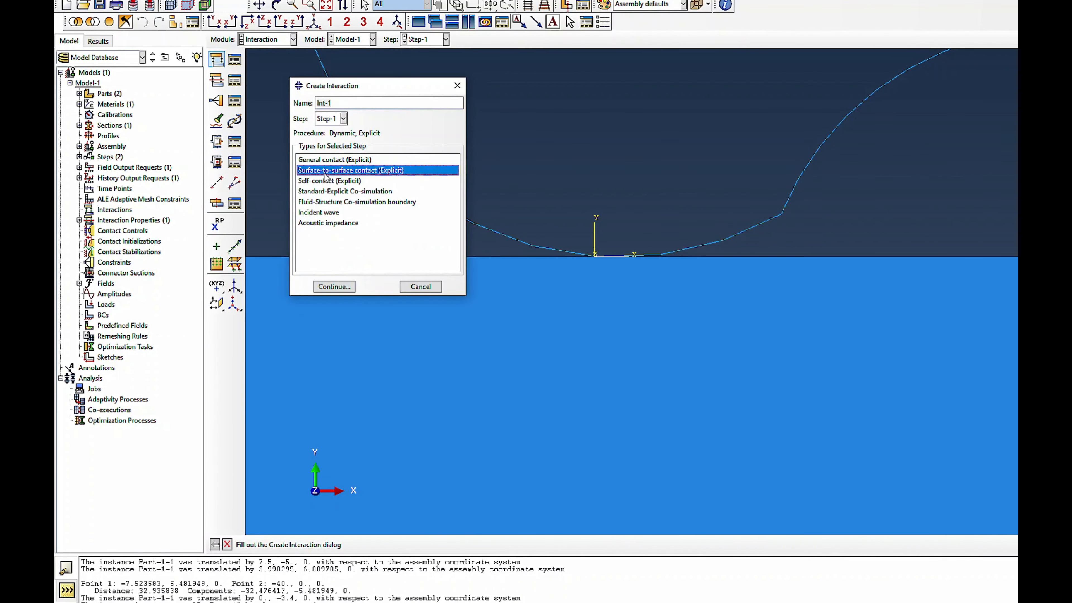
left_click(334, 286)
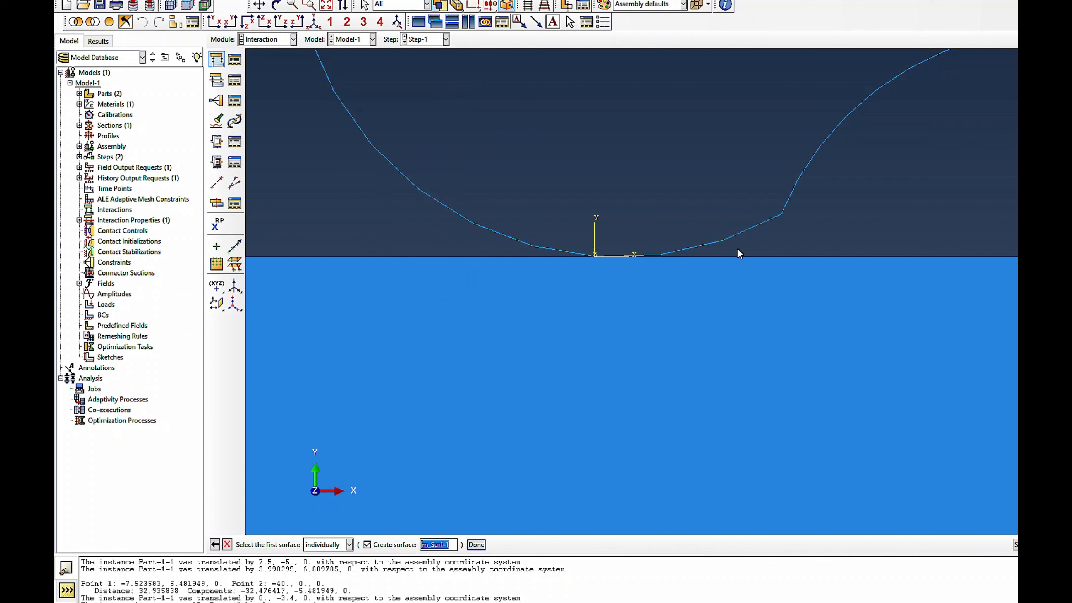
left_click(794, 185)
scroll(758, 234, "up", 2)
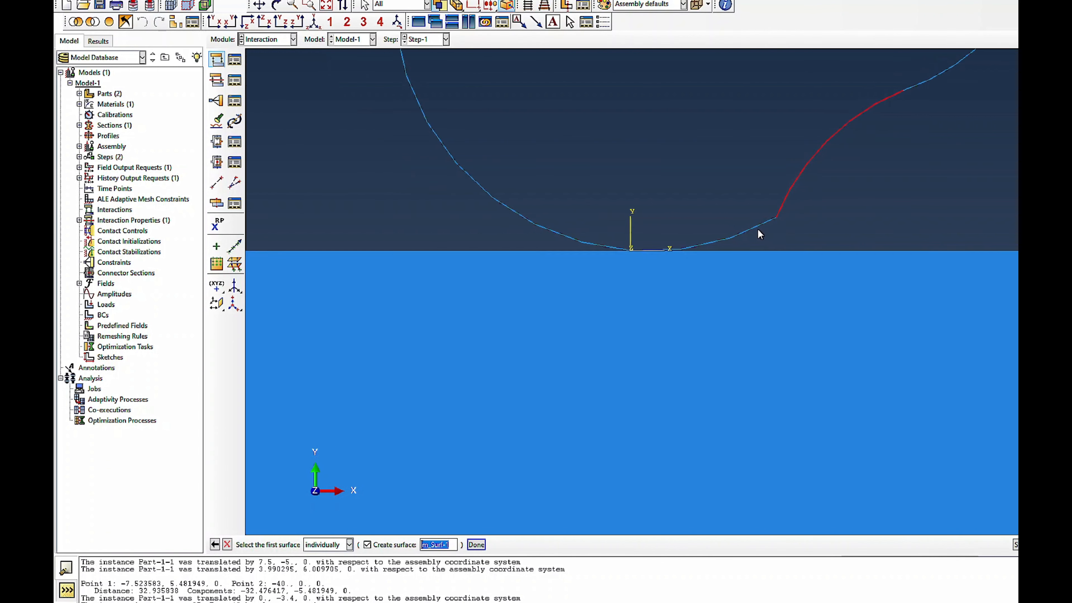
left_click(867, 131, "shift")
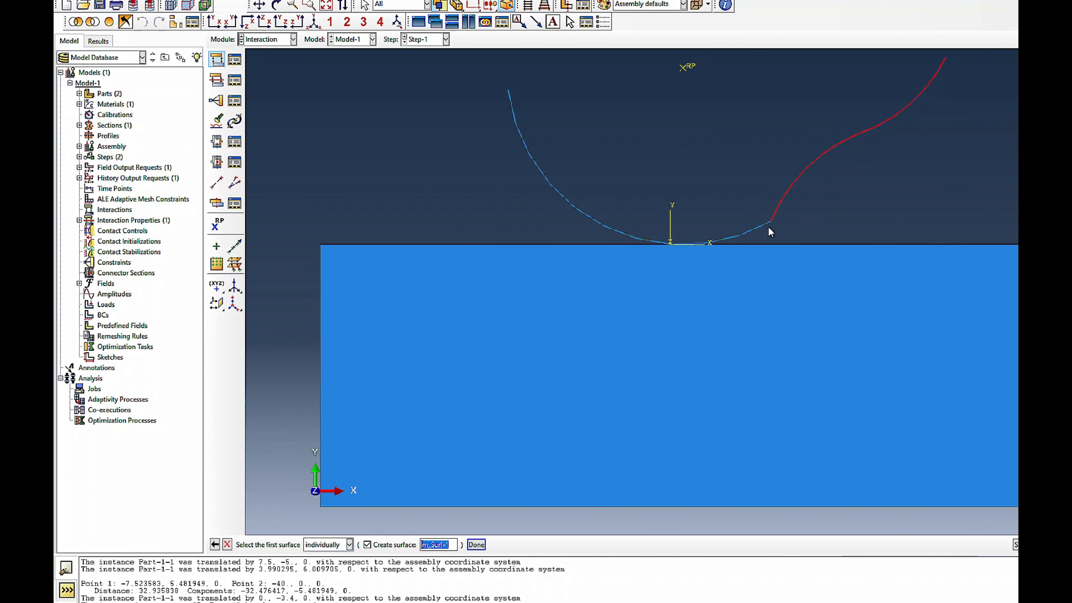
left_click(758, 226, "shift")
left_click(476, 545)
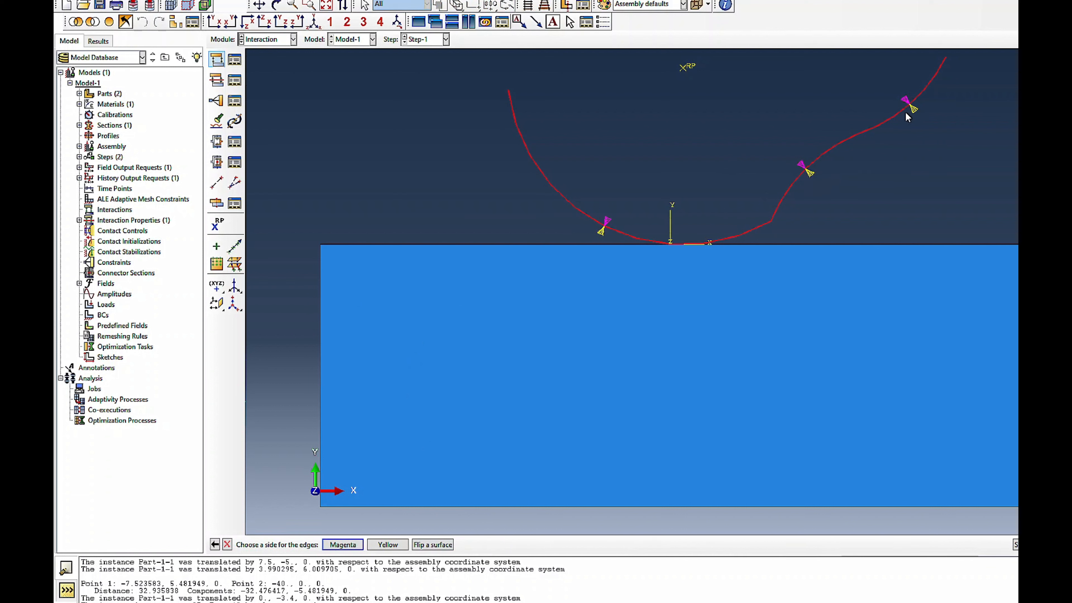
left_click(395, 544)
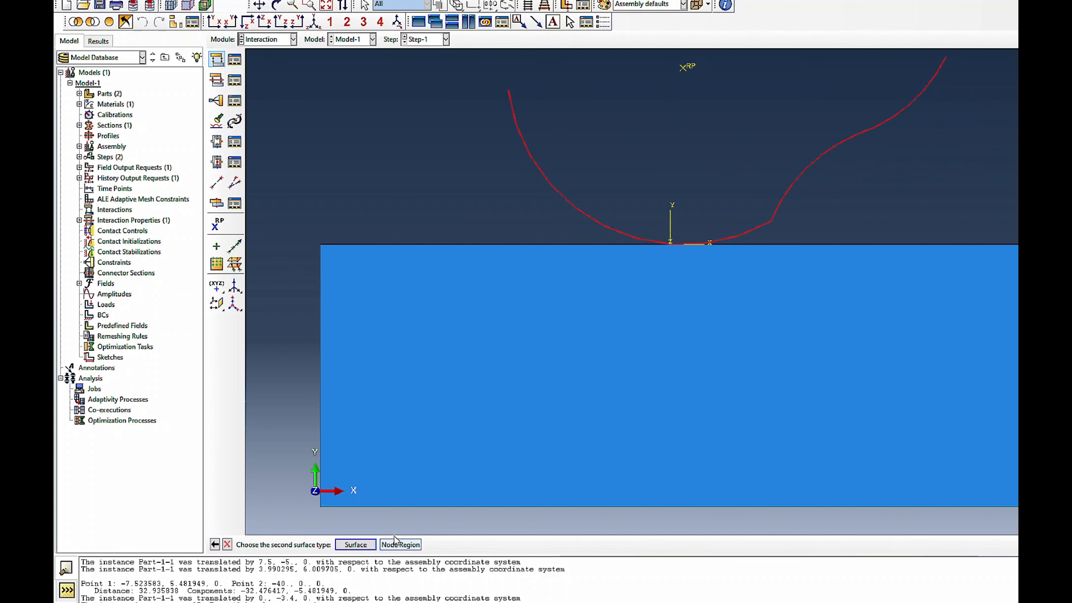
- Use the rectangle's upper edge as the second surface and accept the contact with the kinematic method, finite sliding and IntProp-1
left_click(356, 544)
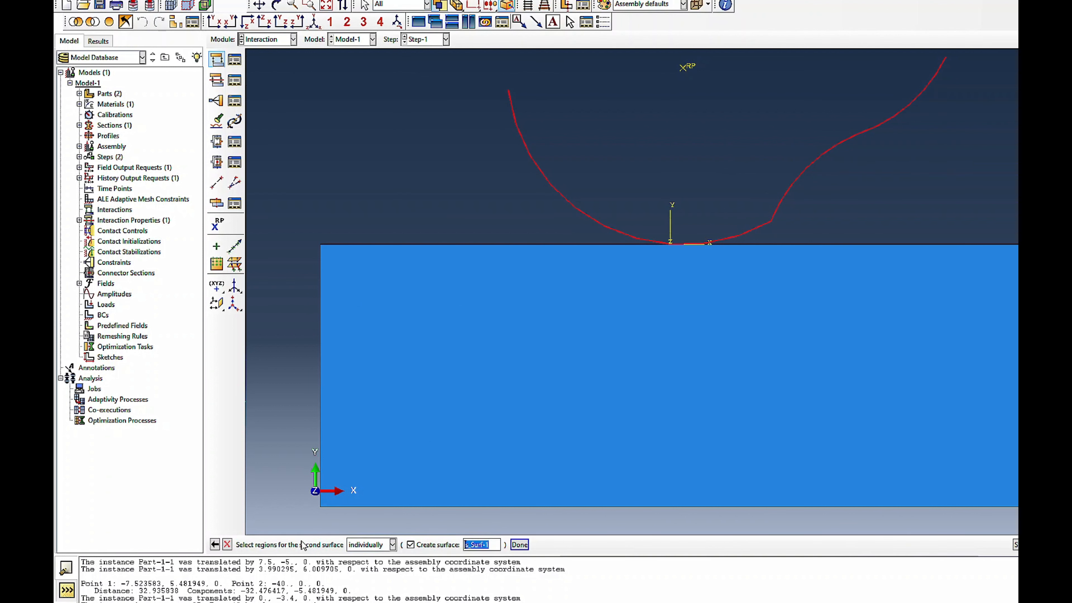
left_click(508, 244)
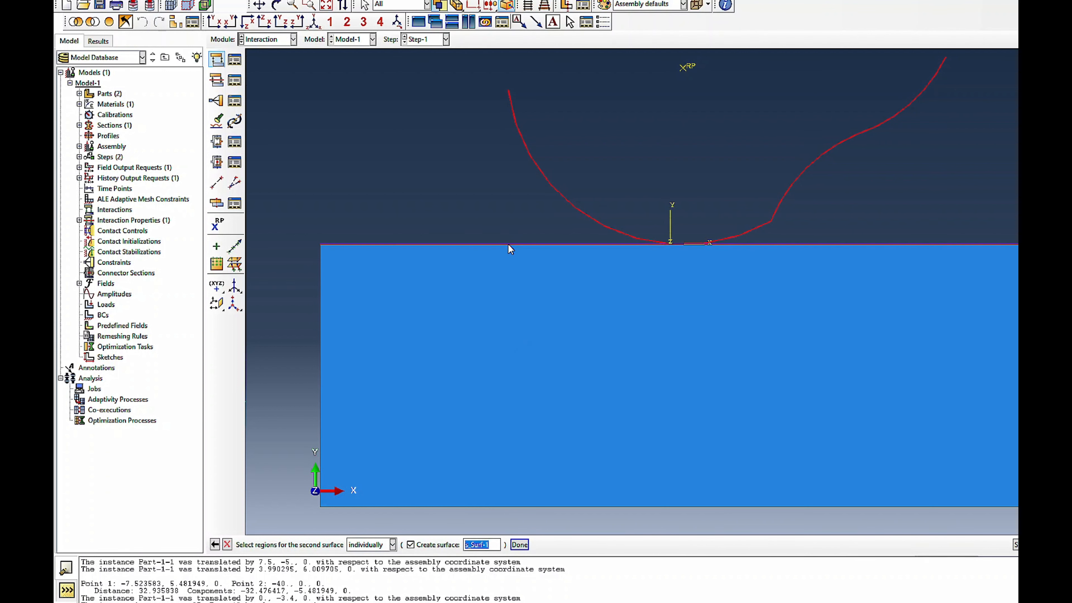
left_click(519, 545)
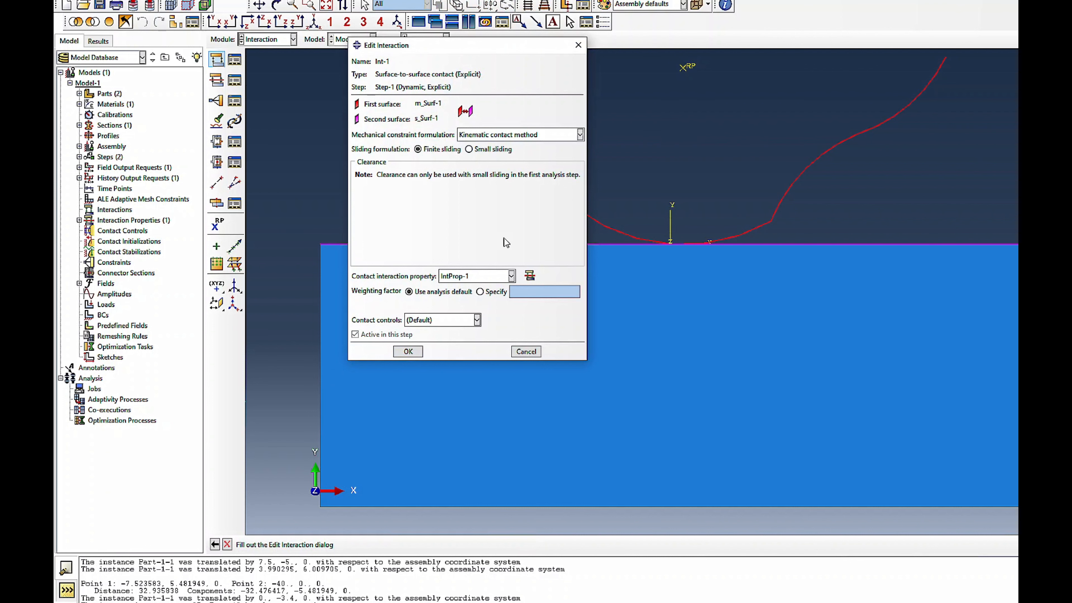
left_click(403, 354)
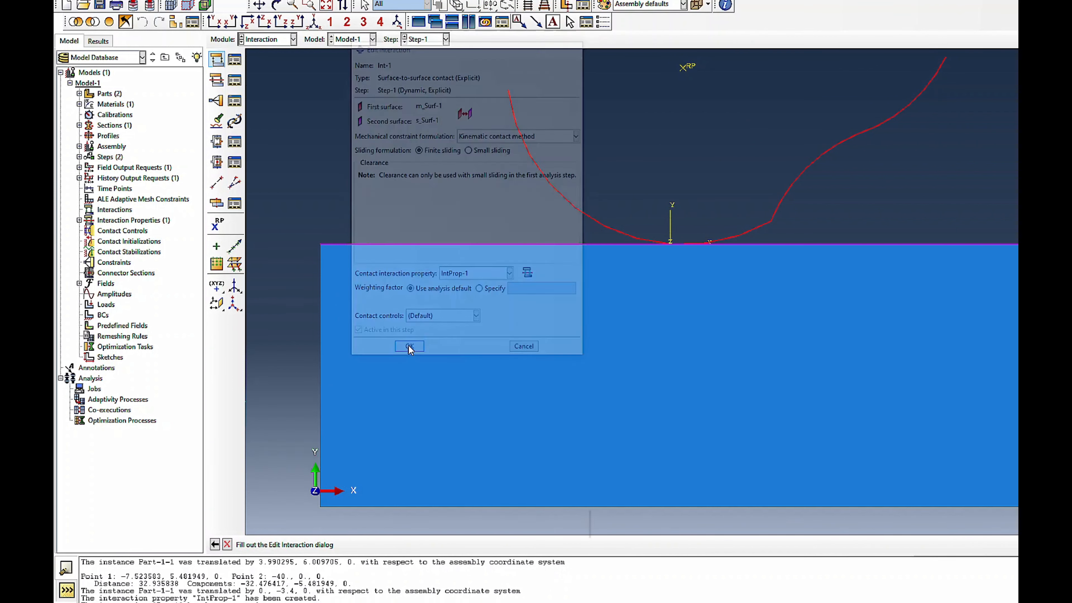
- In the Load module, create a Displacement/Rotation boundary condition in Step-1 on the rectangle's lower edge
left_click(284, 43)
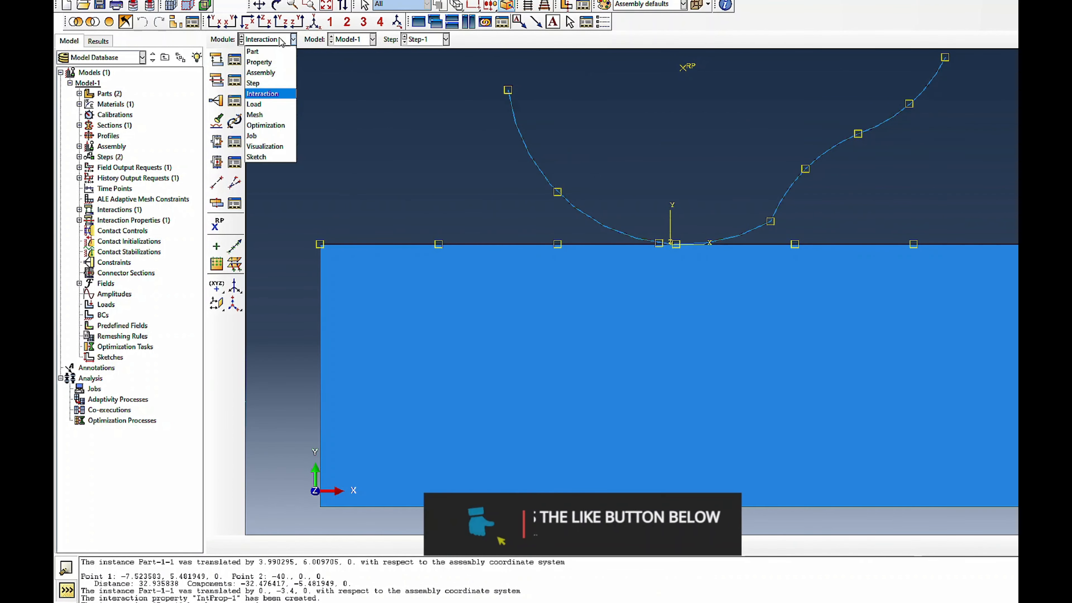
left_click(262, 106)
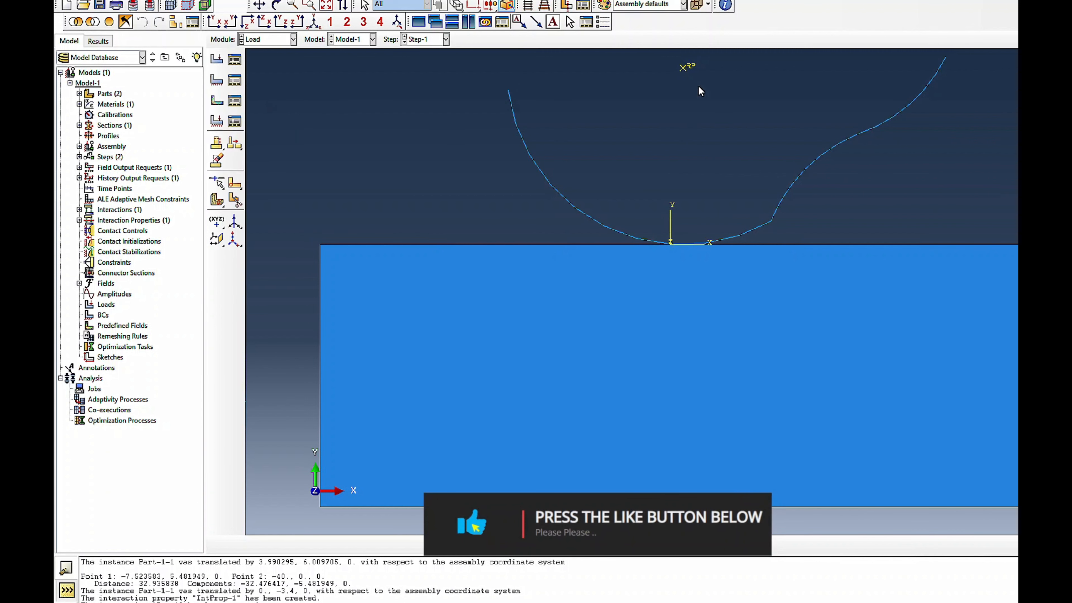
left_click(217, 80)
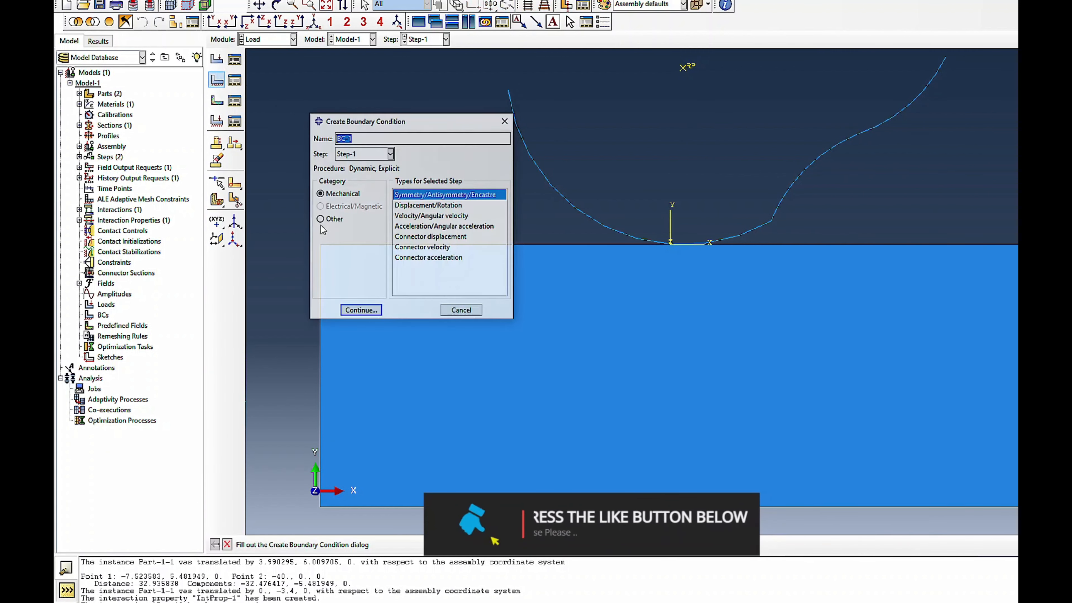
left_click(428, 205)
left_click(362, 311)
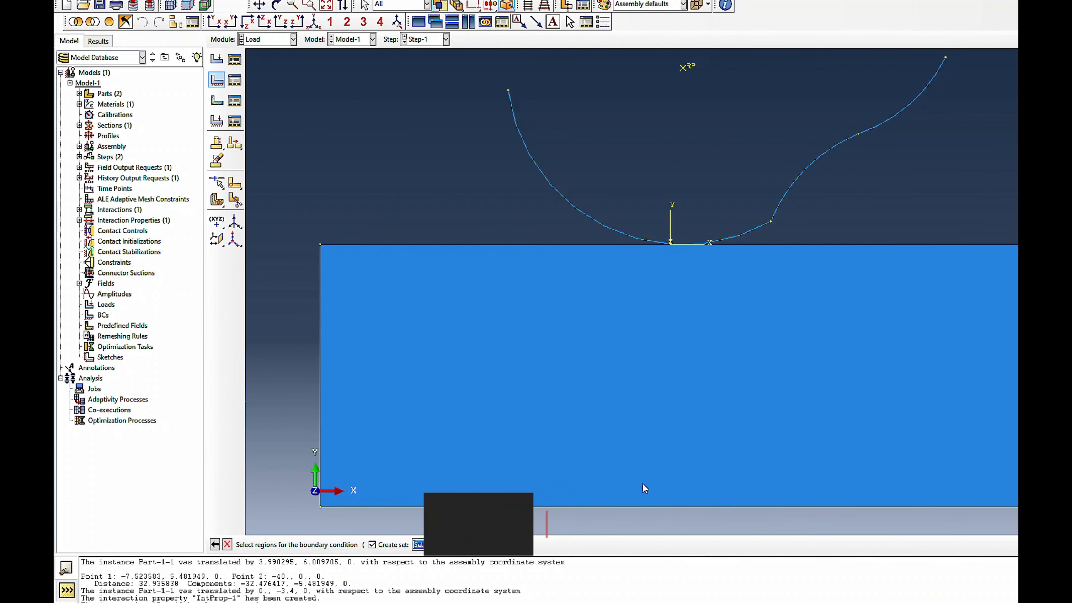
left_click(707, 507)
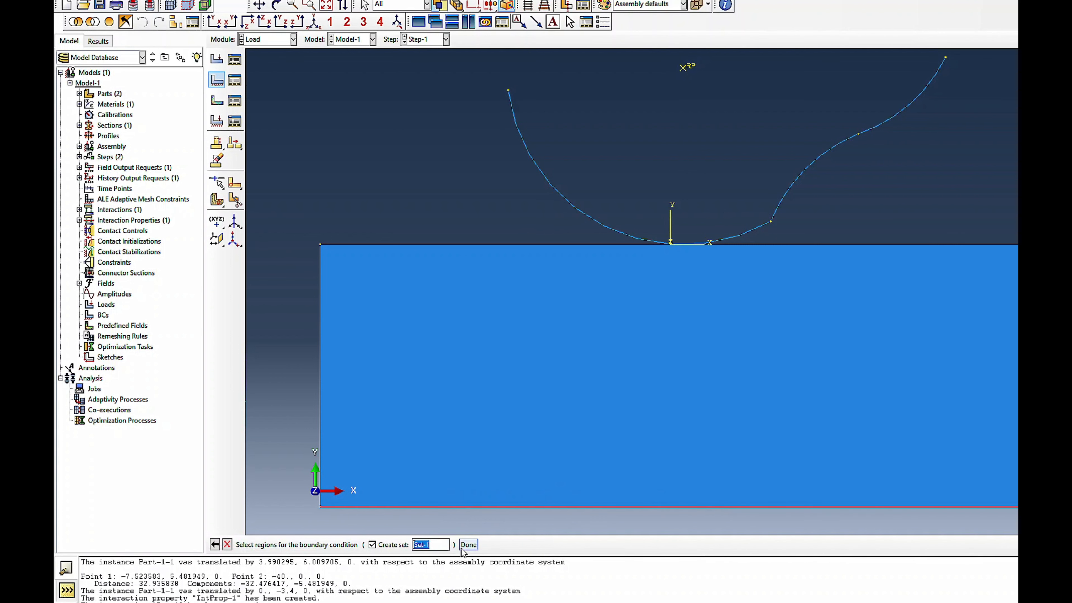
left_click(468, 544)
- Constrain U1, U2 and UR3 to 0 for the lower edge's boundary condition and accept it
left_click(307, 183)
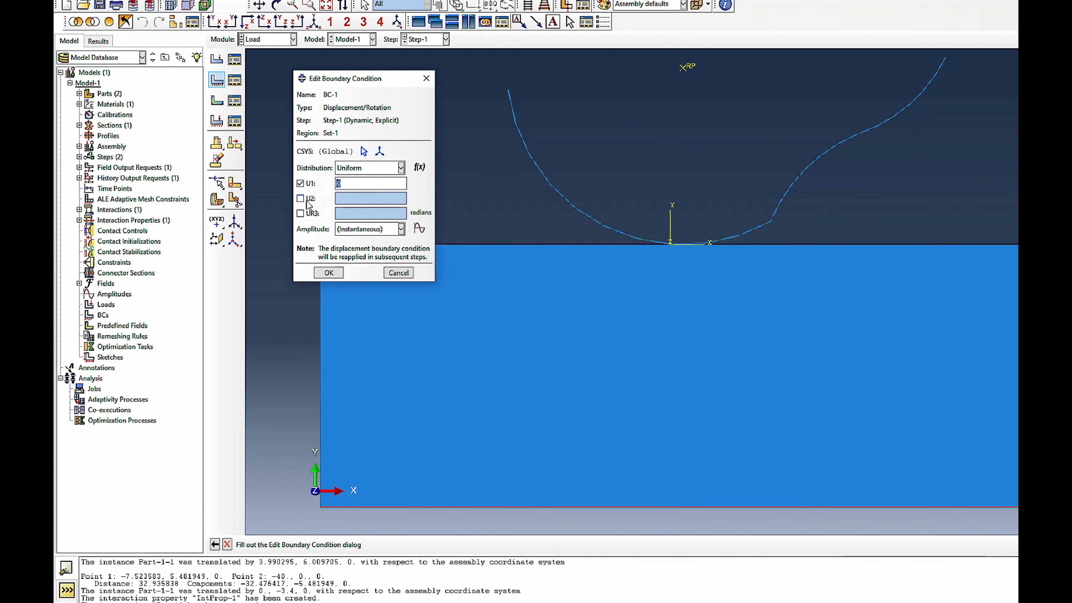
left_click(307, 198)
left_click(301, 214)
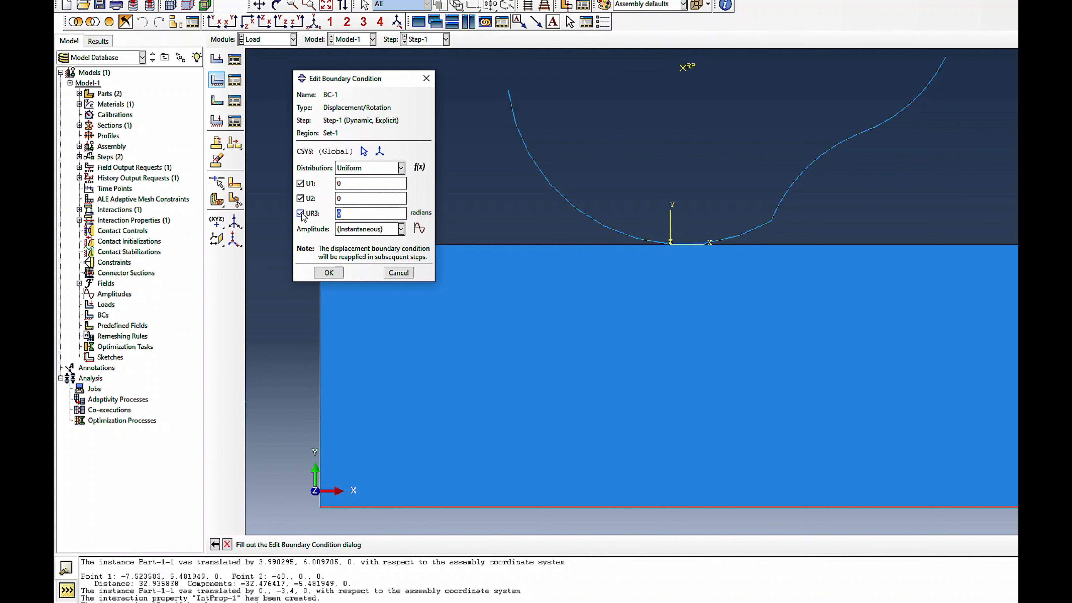
left_click(329, 273)
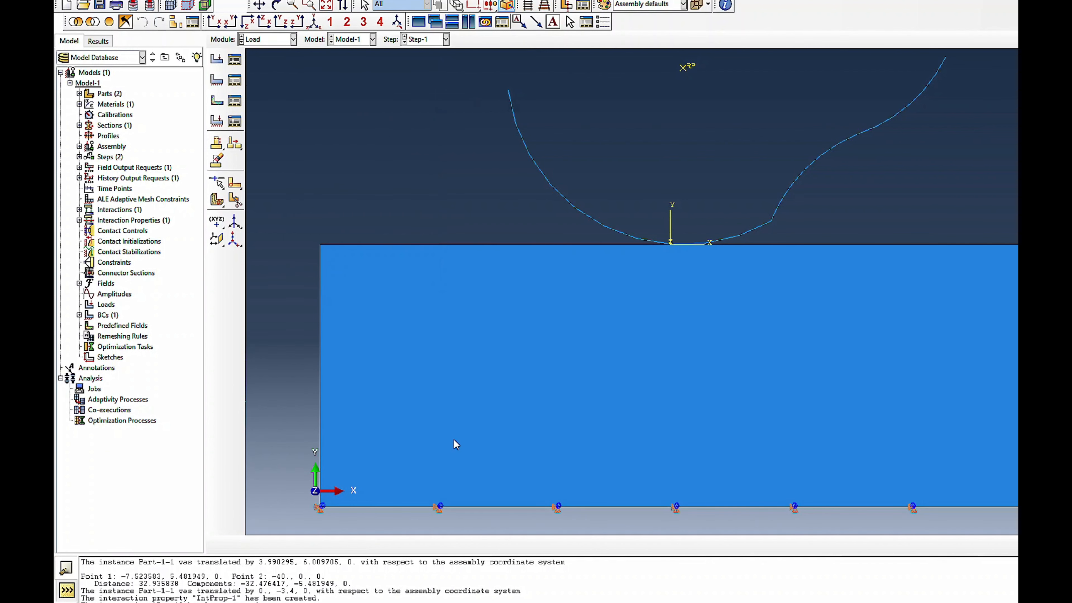